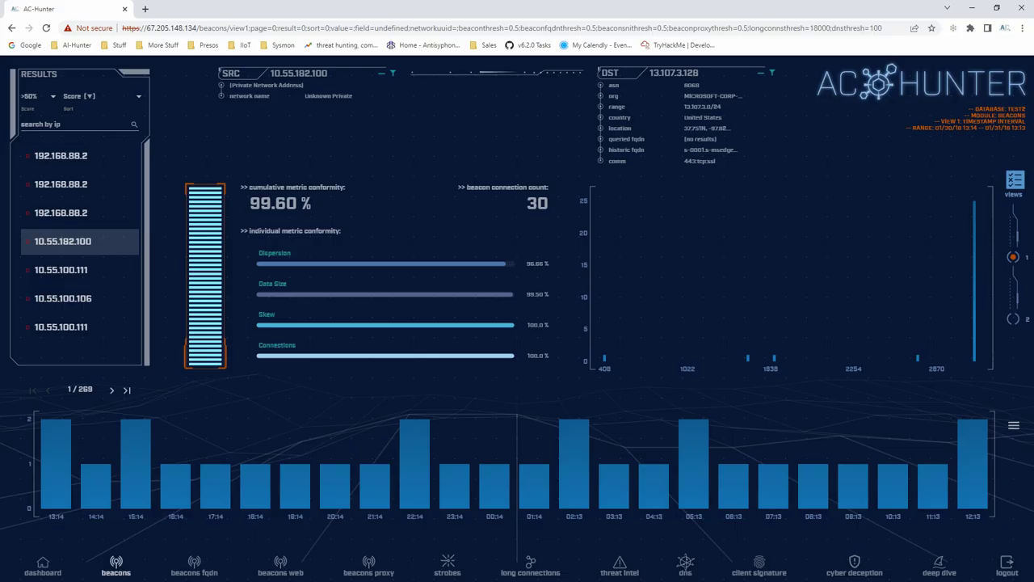
click(771, 74)
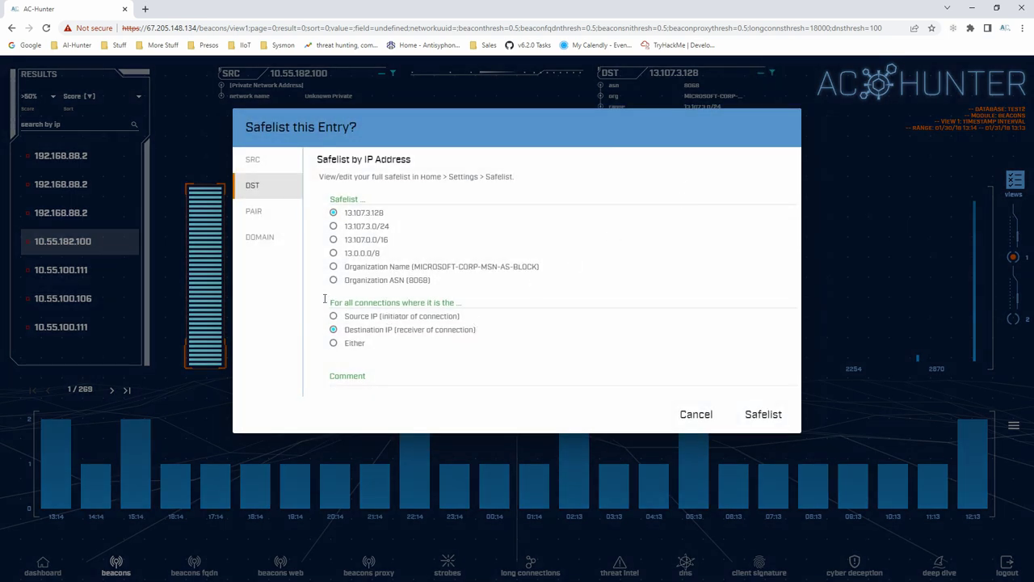
click(333, 226)
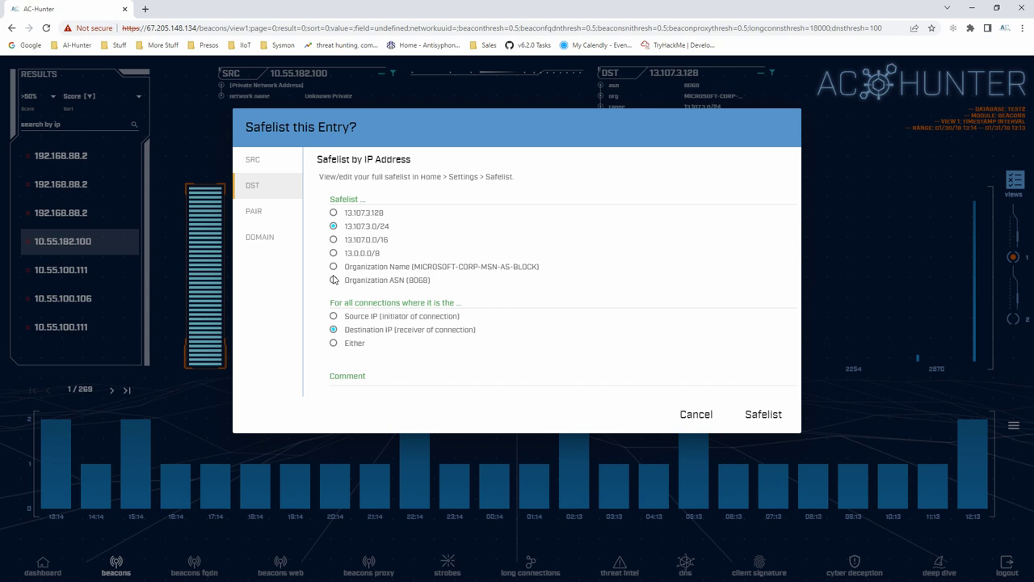
click(259, 213)
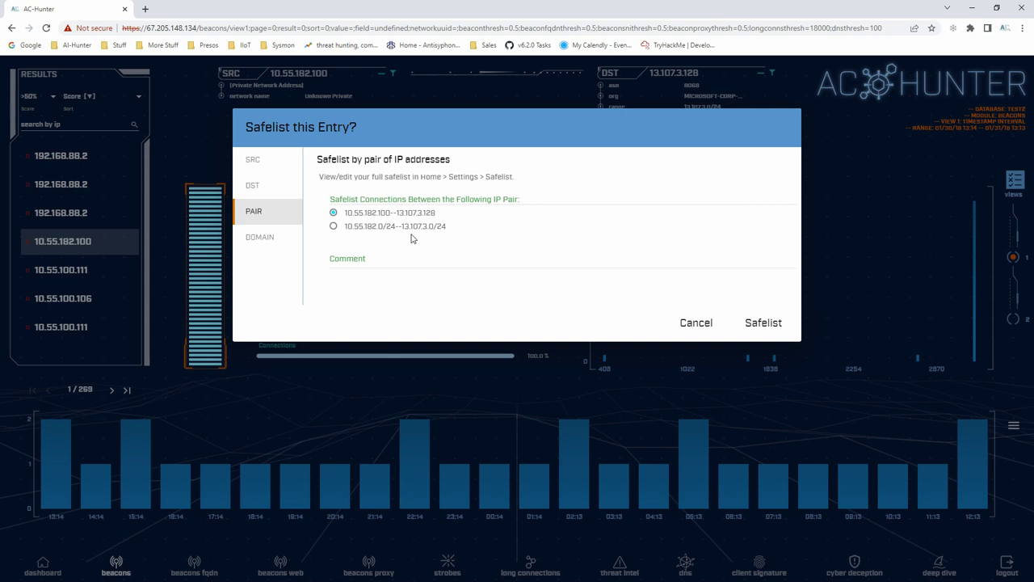
click(267, 244)
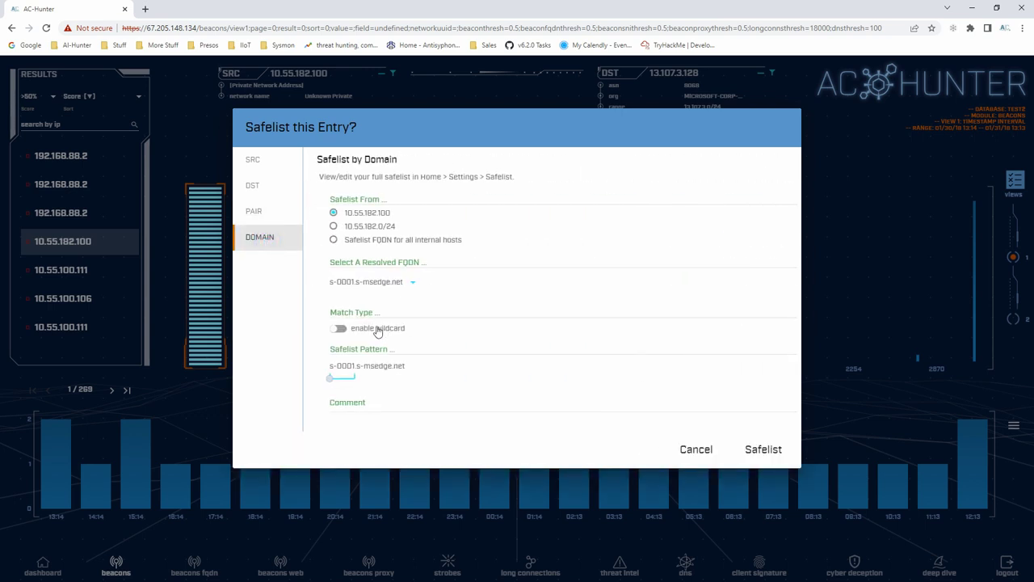
click(342, 329)
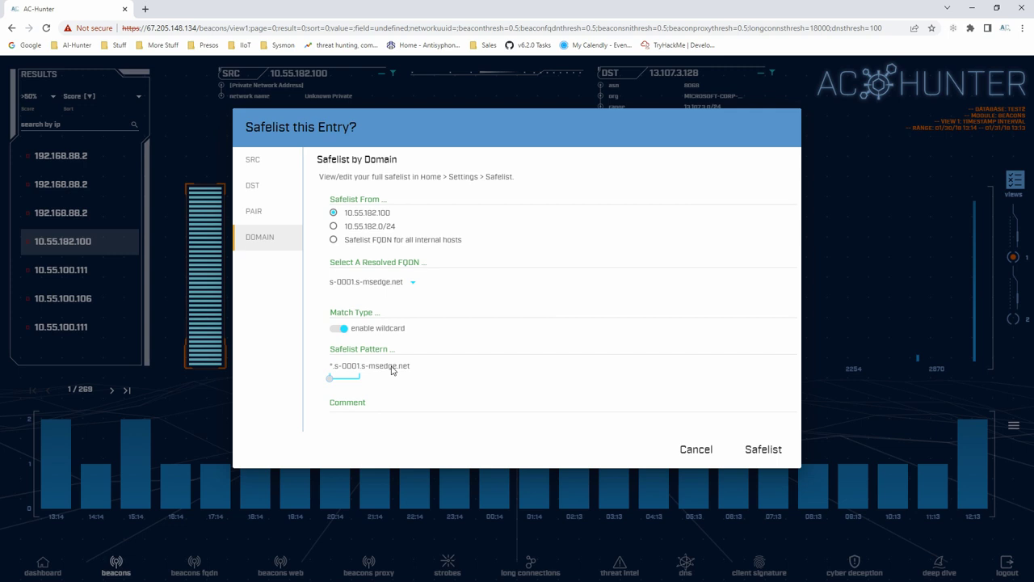
drag(353, 376, 359, 376)
click(687, 450)
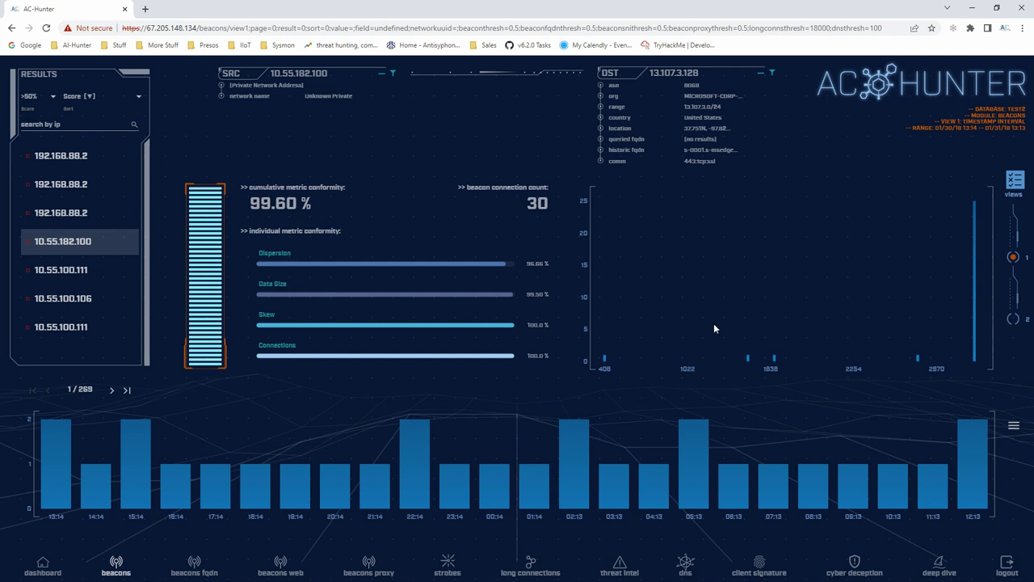
Run 'rita show-long-connections thunt-lab | less' in the terminal.
key(alt+Tab)
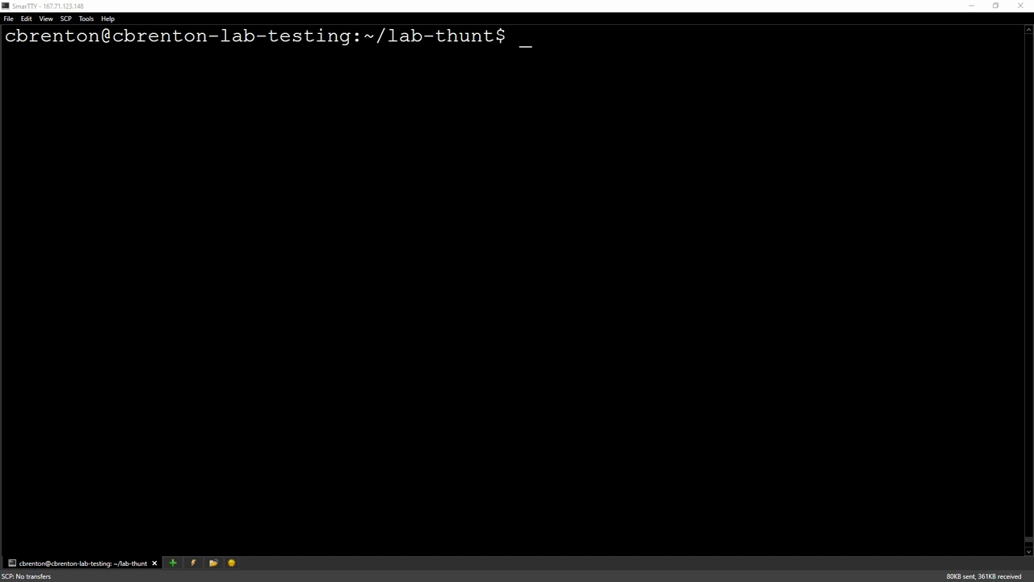
right_click(235, 176)
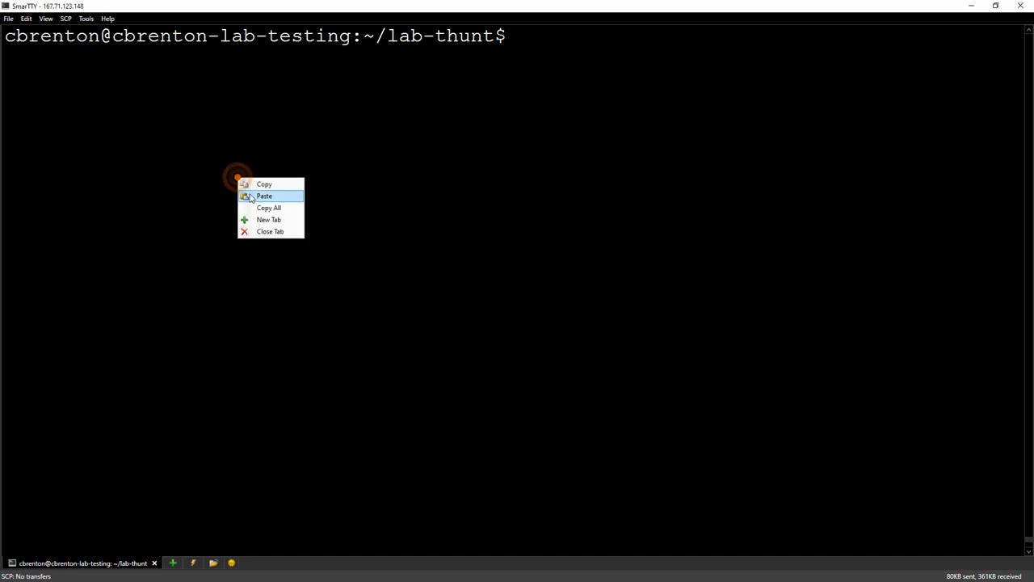
click(251, 197)
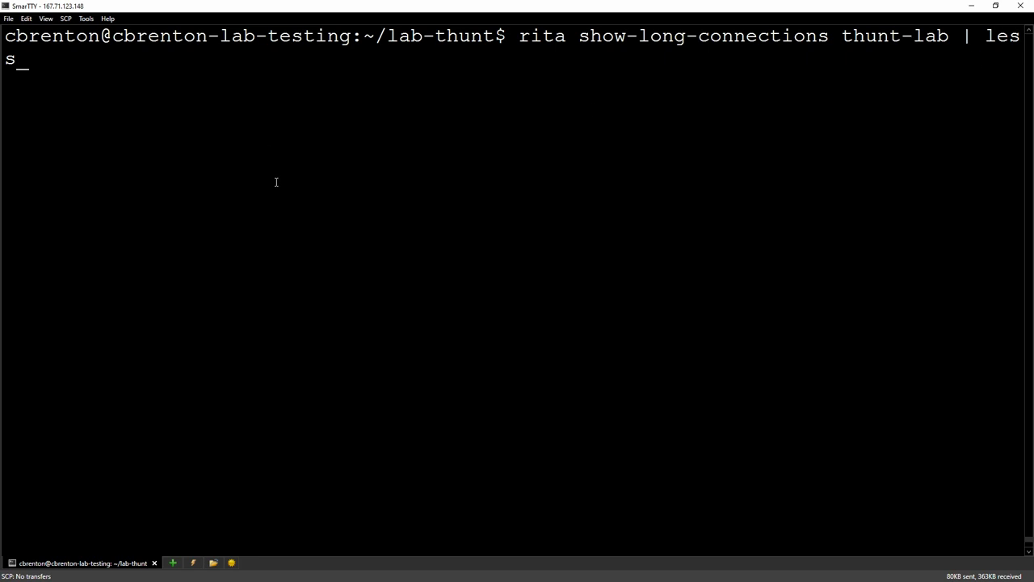
key(Return)
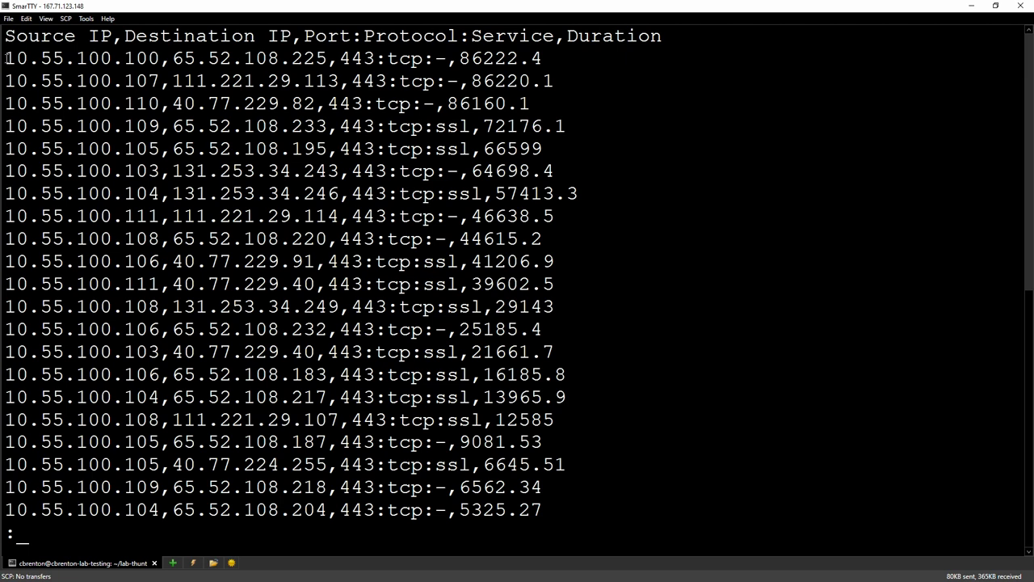
Highlight the destinations 65.52.108.225, 65.52.108.233 and 65.52.108.195 in the listing.
drag(6, 58, 610, 339)
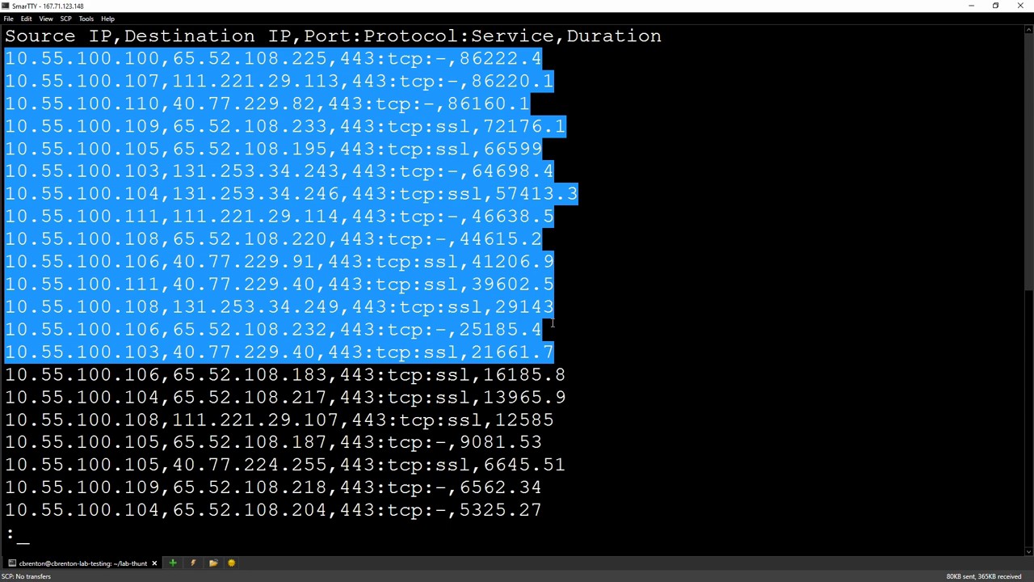
click(228, 122)
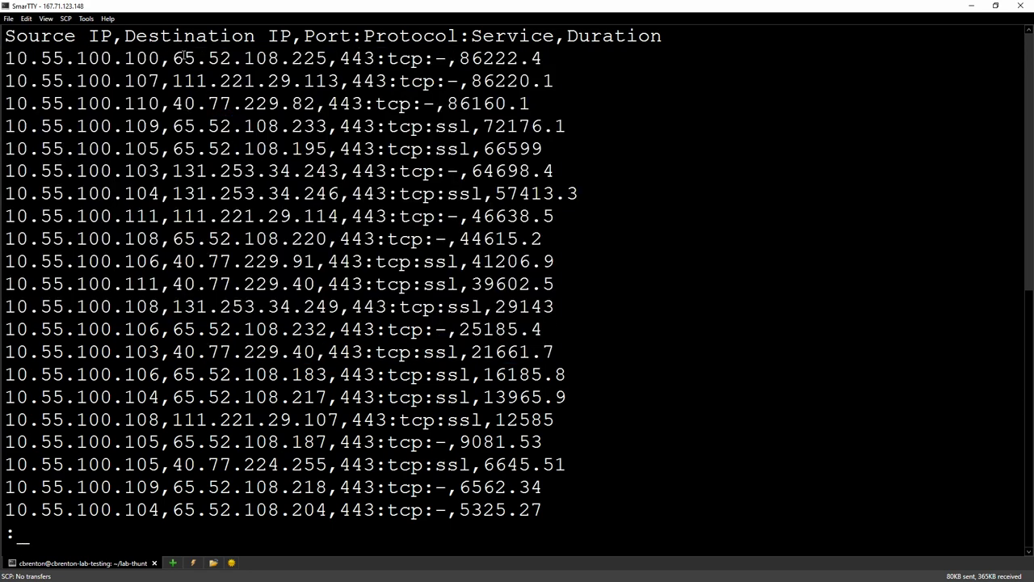
drag(170, 58, 328, 56)
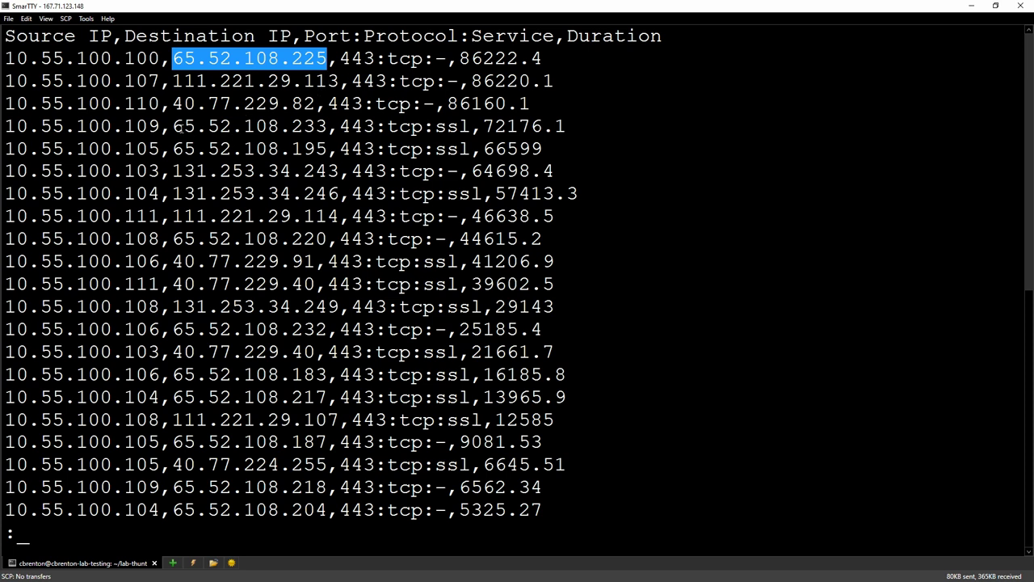
drag(171, 127, 327, 126)
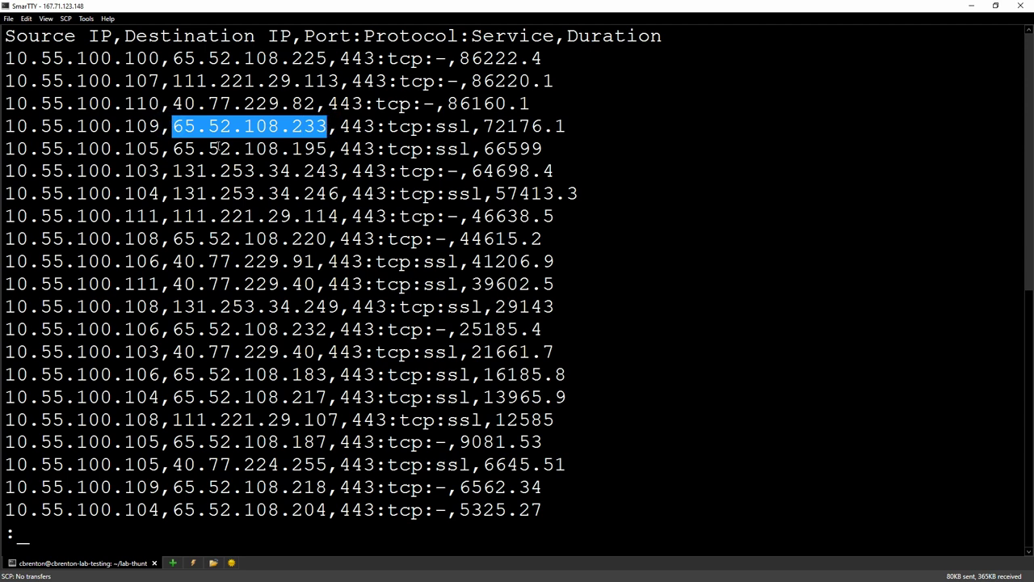
drag(174, 149, 327, 149)
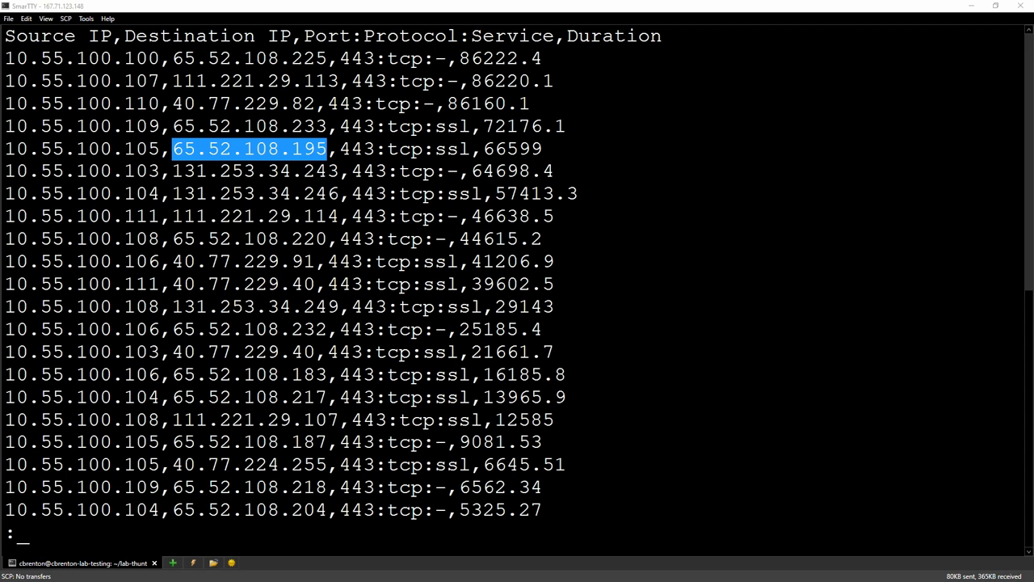
click(196, 490)
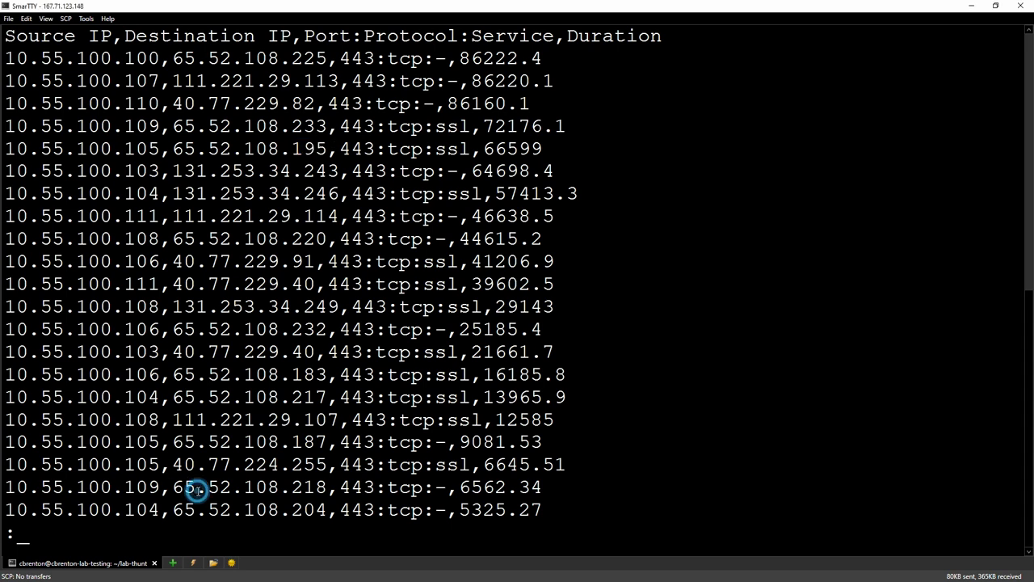
Quit less and look up 65.52.108.233 in dns.log, revealing a wns.windows.com domain.
key(q)
right_click(279, 328)
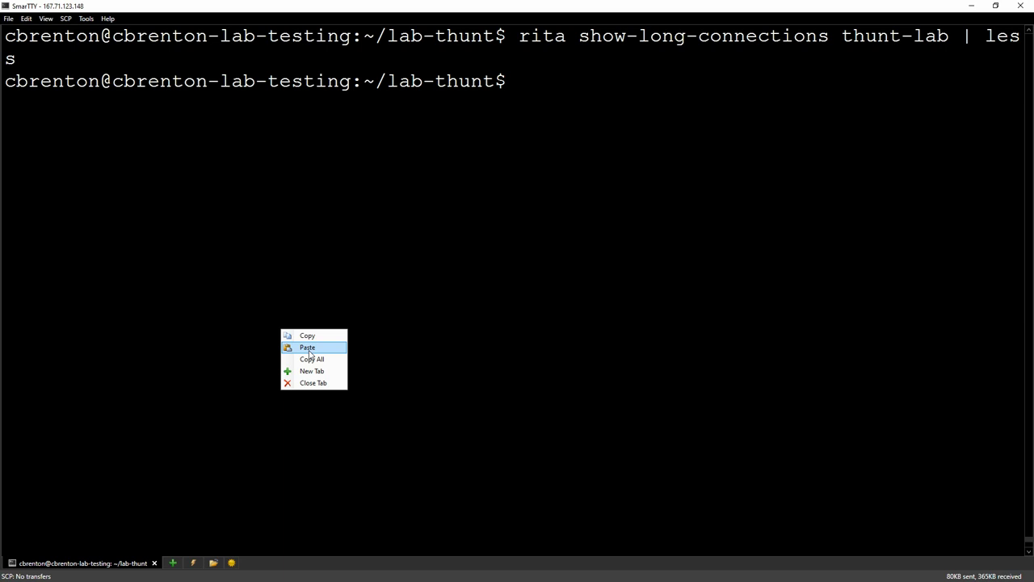
click(307, 346)
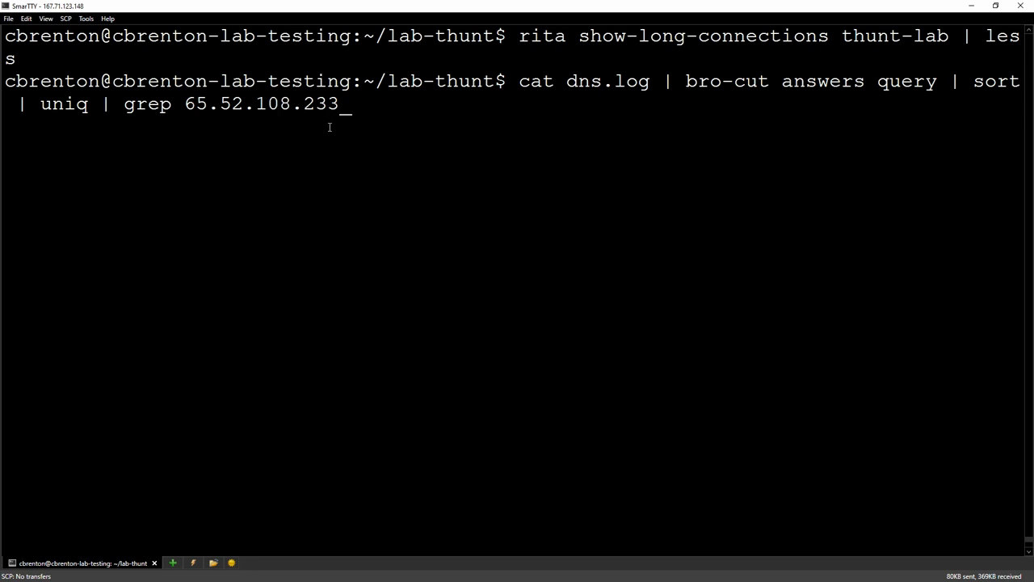
key(Return)
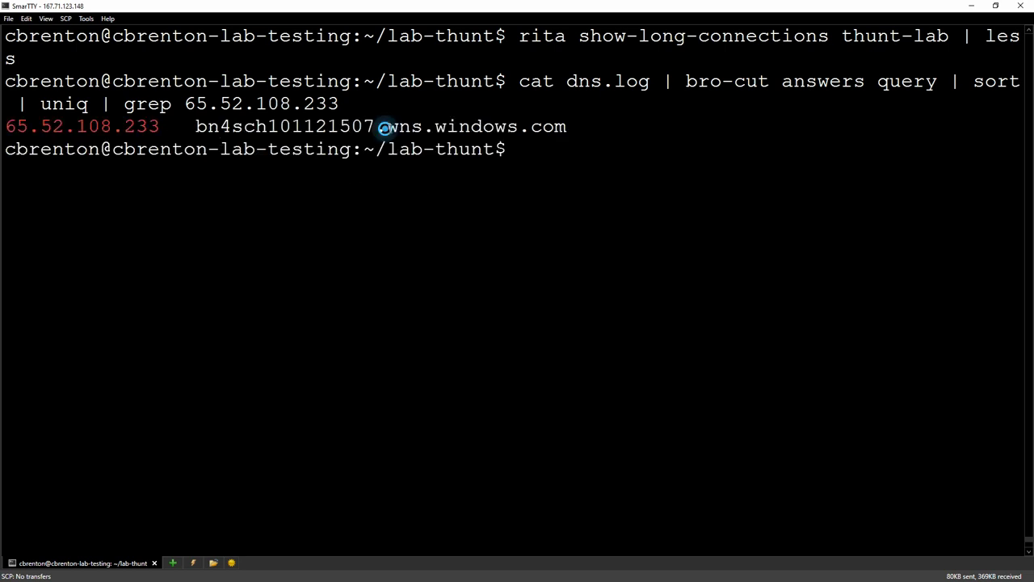
drag(387, 126, 568, 126)
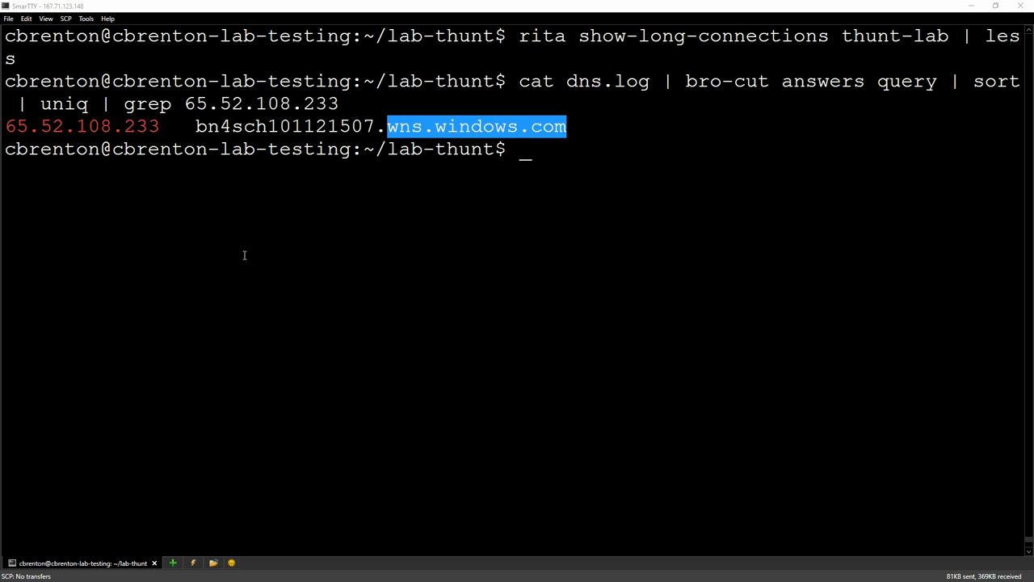
Look up 65.52.108.233 in ssl.log, showing server name BN4SCH101121507.wns.windows.com.
right_click(311, 234)
click(342, 252)
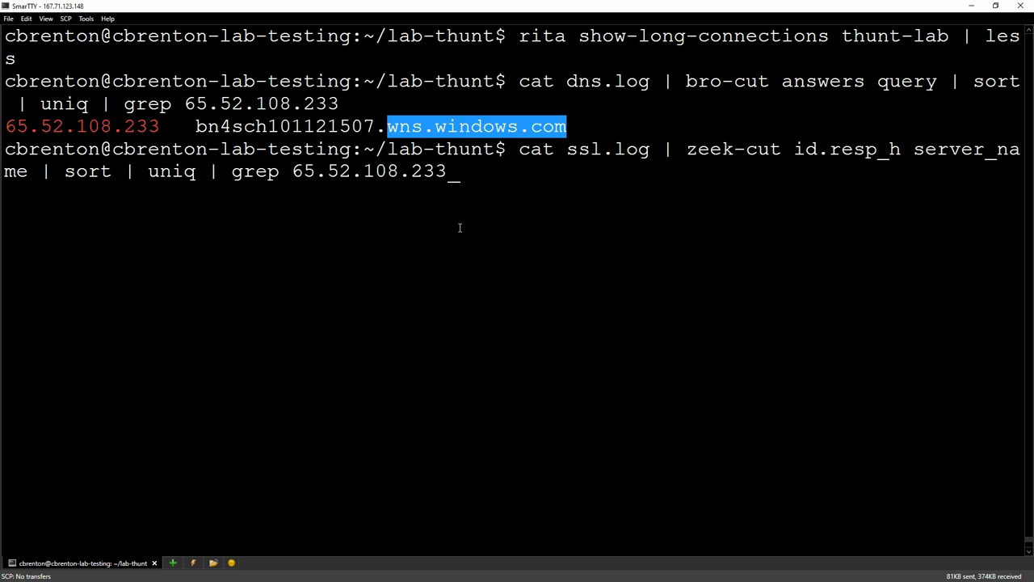
key(Return)
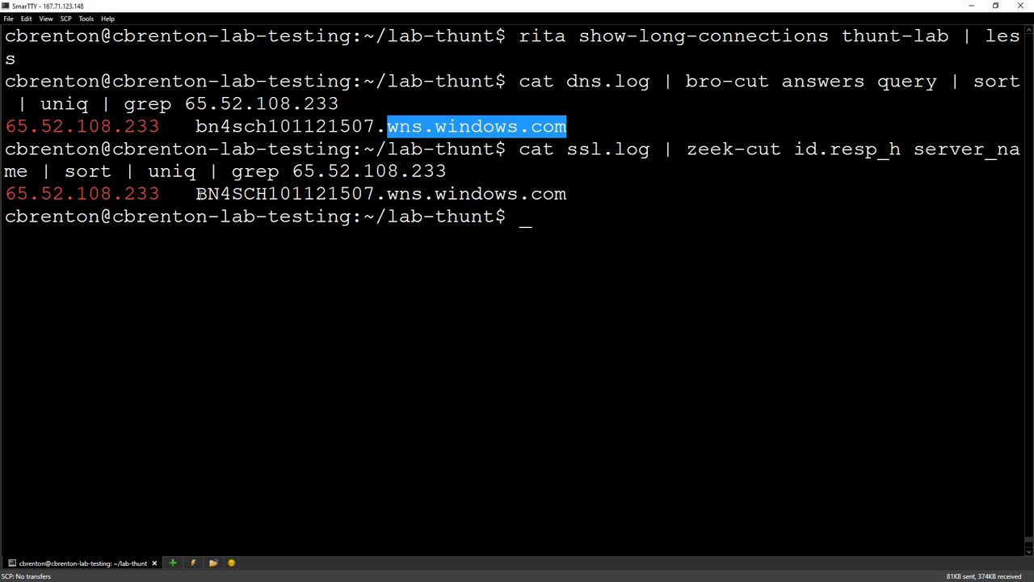
drag(196, 194, 587, 185)
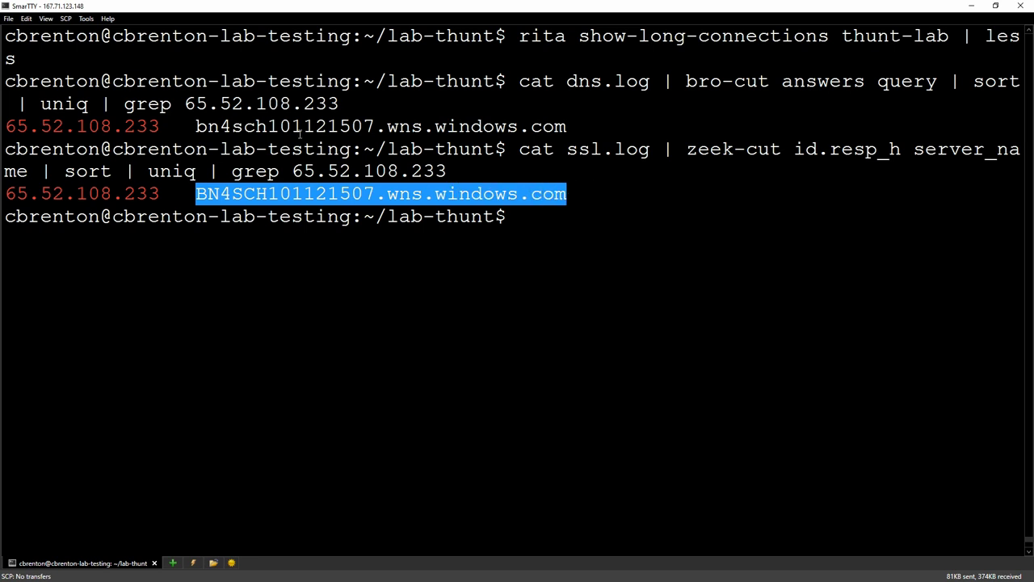
click(410, 250)
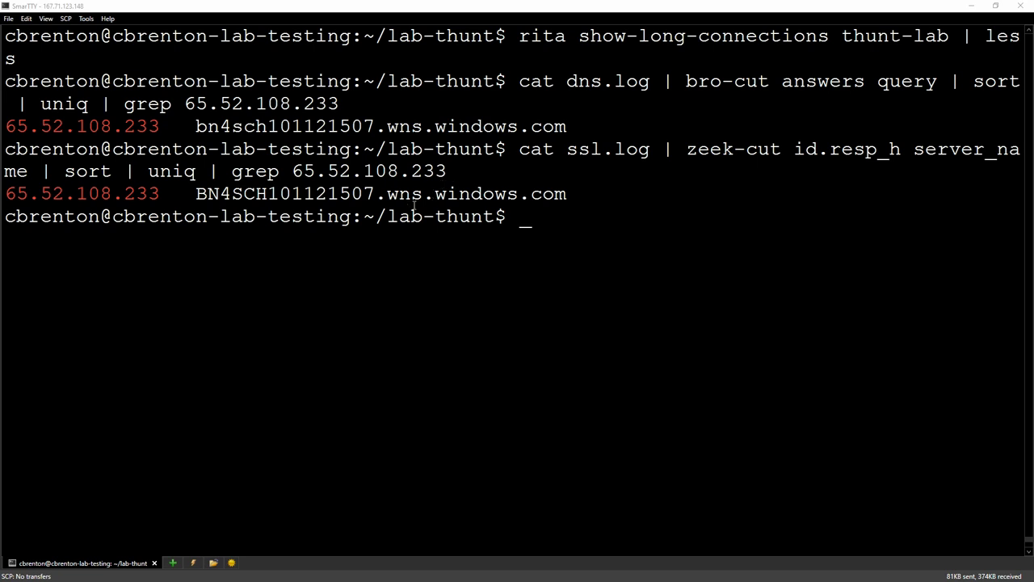
Append ',65.52.108.' to safelist.txt, display the file, and paste the safelist-filtered rita command.
right_click(572, 229)
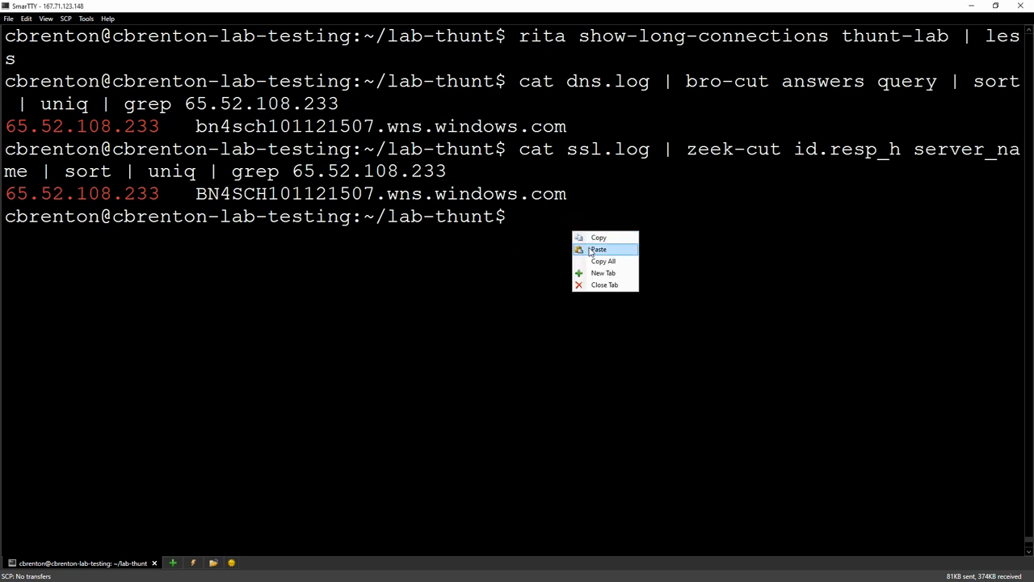
click(595, 250)
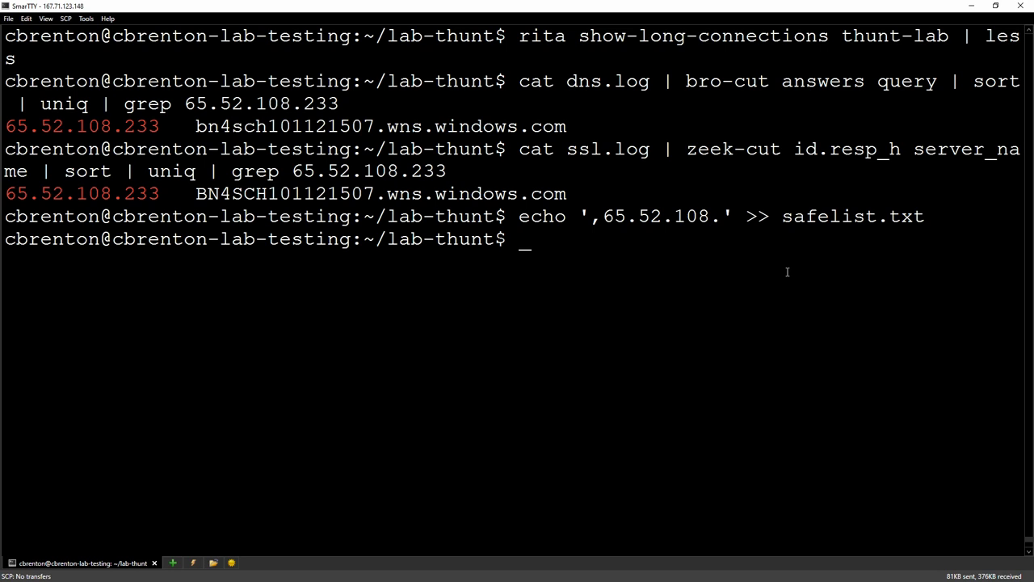
text(cat safel)
key(Tab)
key(Return)
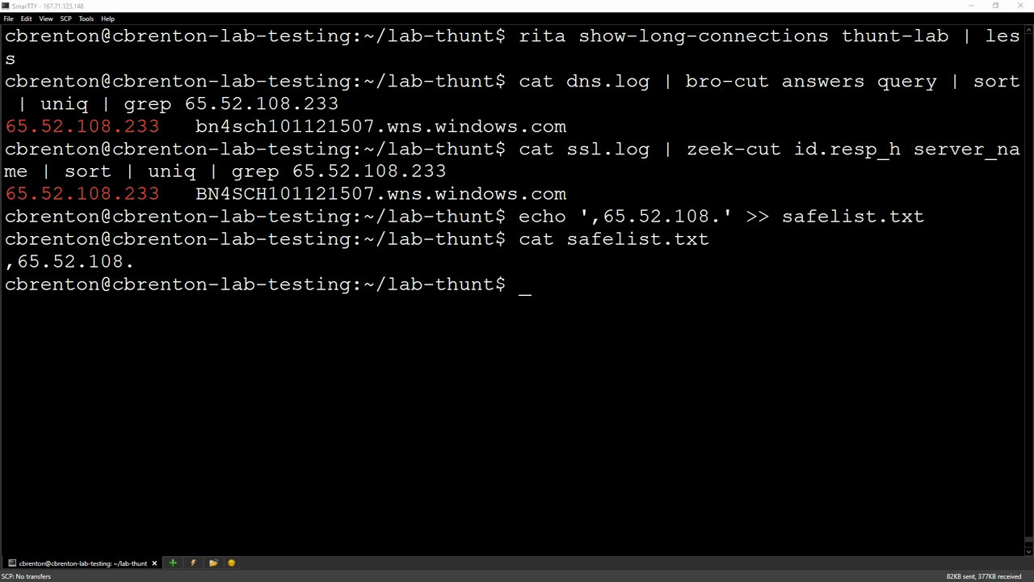
right_click(408, 333)
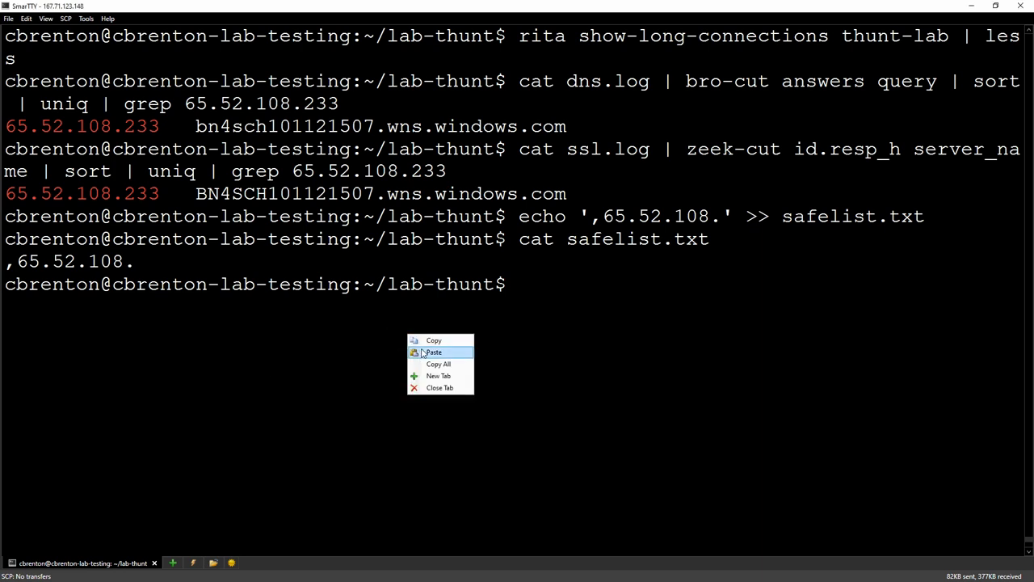
click(421, 349)
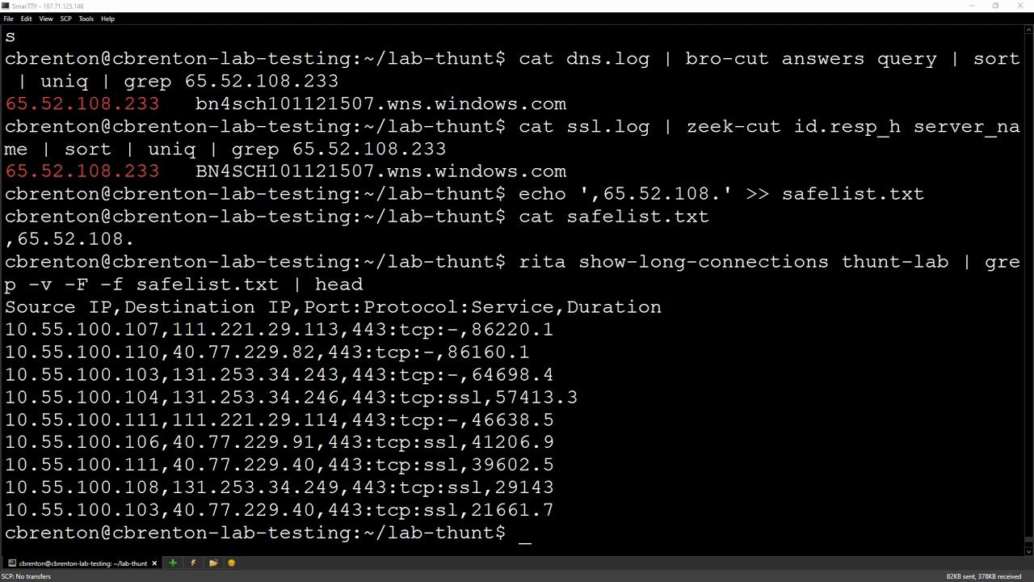
Select the 111.221.29.113 and 111.221.29.114 destinations in the filtered results.
double_click(173, 329)
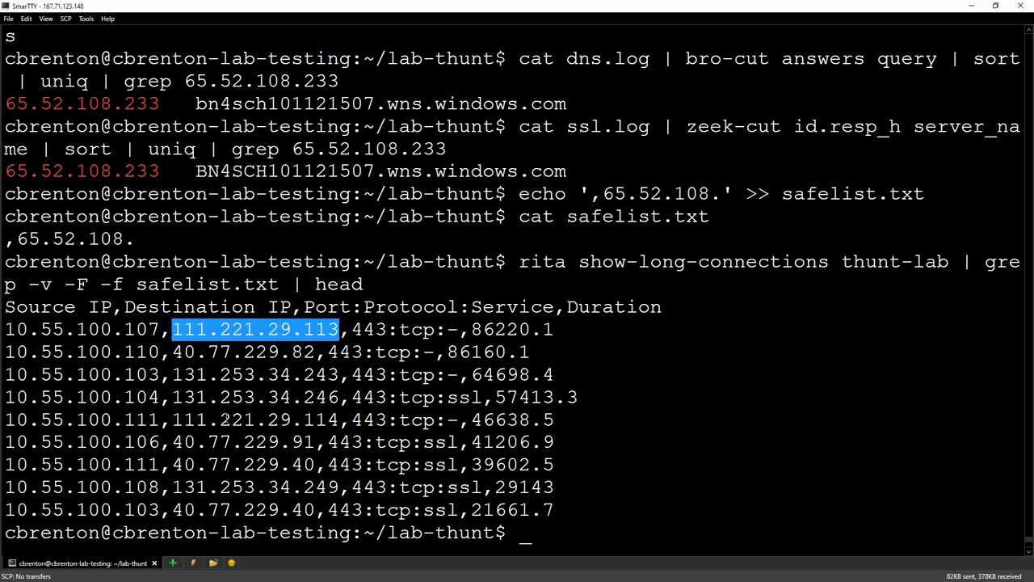
drag(170, 420, 340, 420)
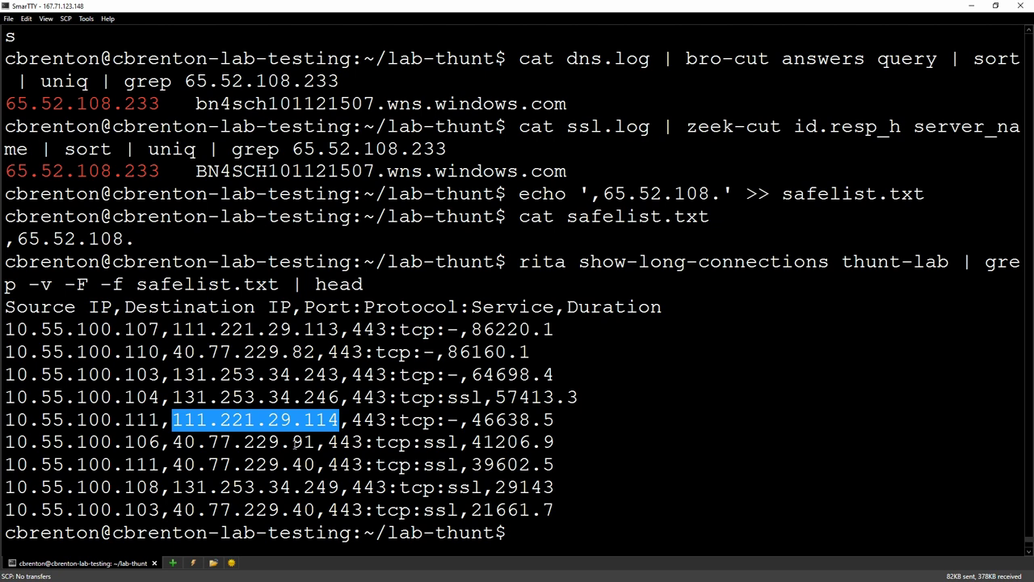
click(496, 441)
Rerun the filtered listing with head -15 and select the 111.221.29.107 row.
key(Up)
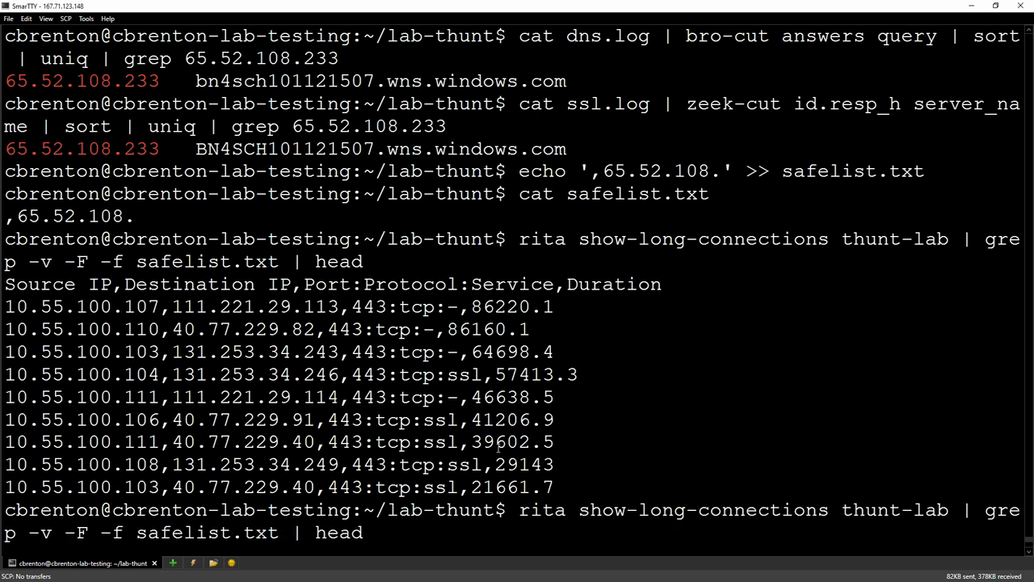
text(-15)
key(Return)
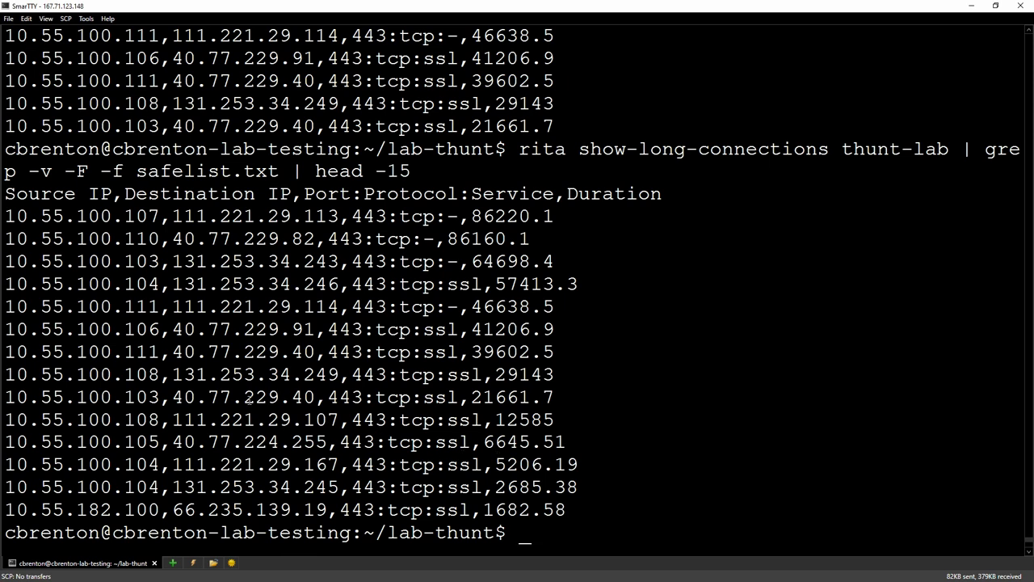
drag(172, 419, 566, 417)
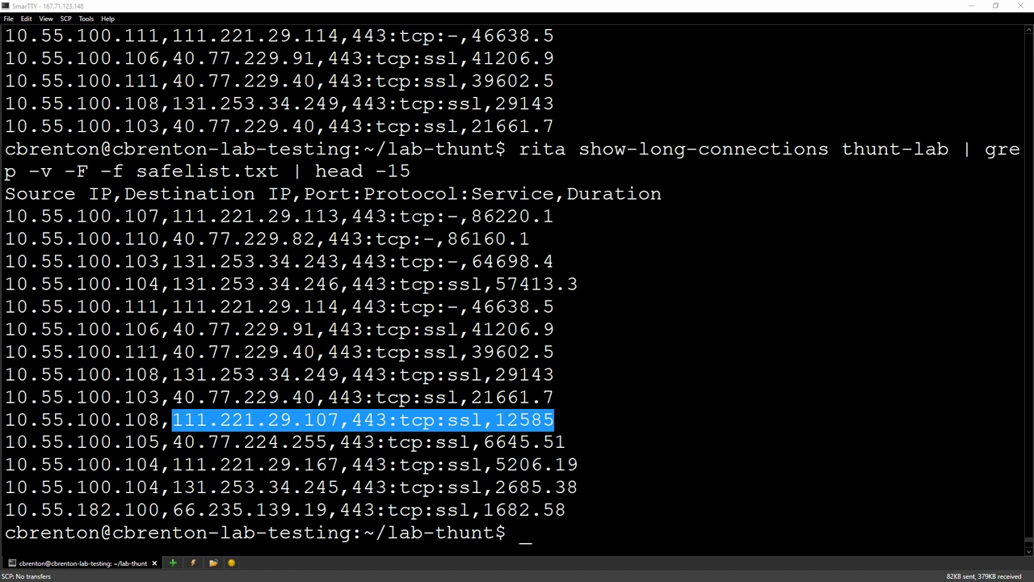
Run dns.log and ssl.log lookups for 111.221.29.107, revealing HK2SCH130021135.wns.windows.com.
right_click(644, 520)
click(670, 537)
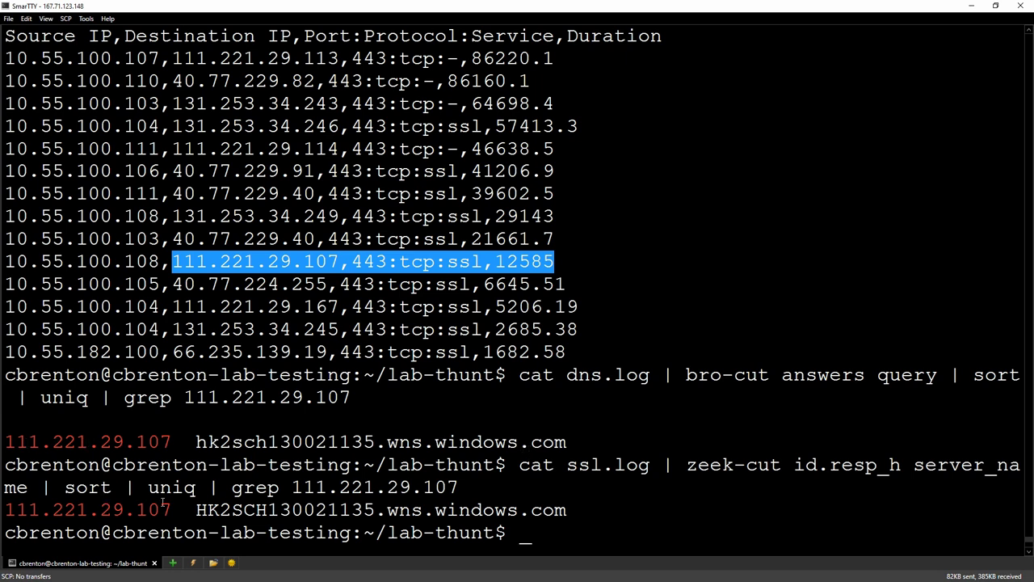
drag(196, 510, 379, 517)
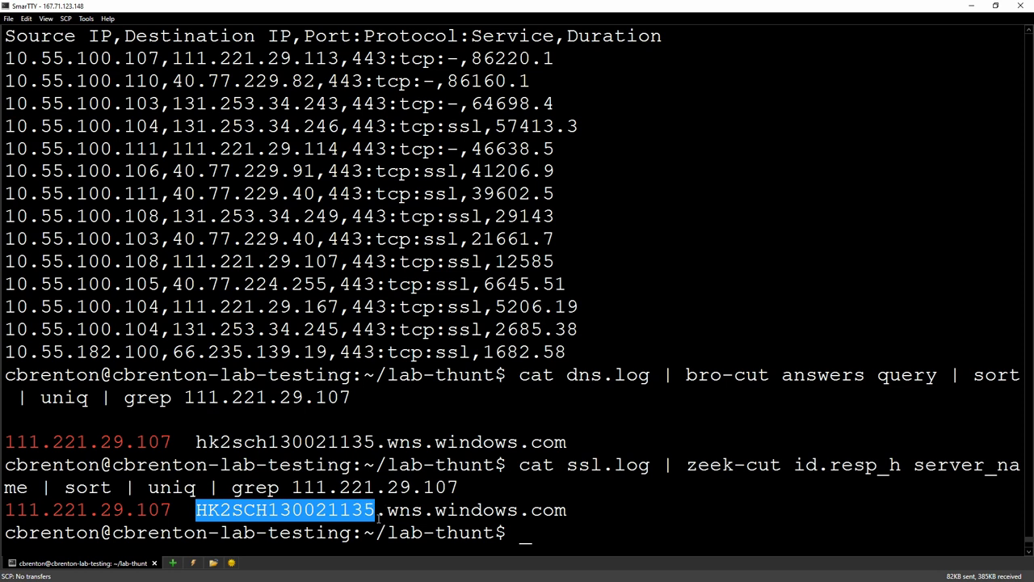
click(570, 522)
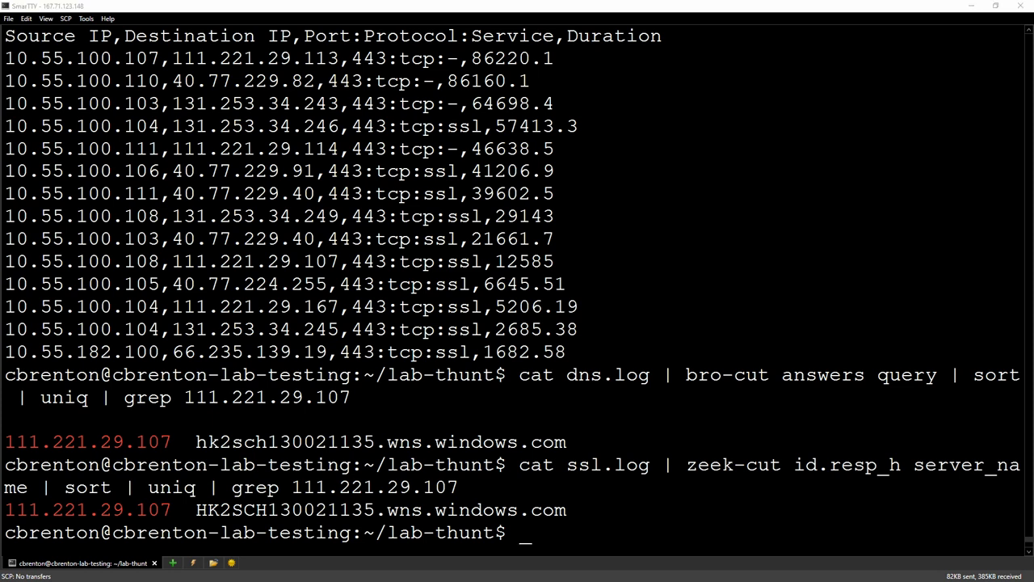
Append ',111.221.29.' to safelist.txt and display the updated file.
right_click(638, 506)
click(661, 532)
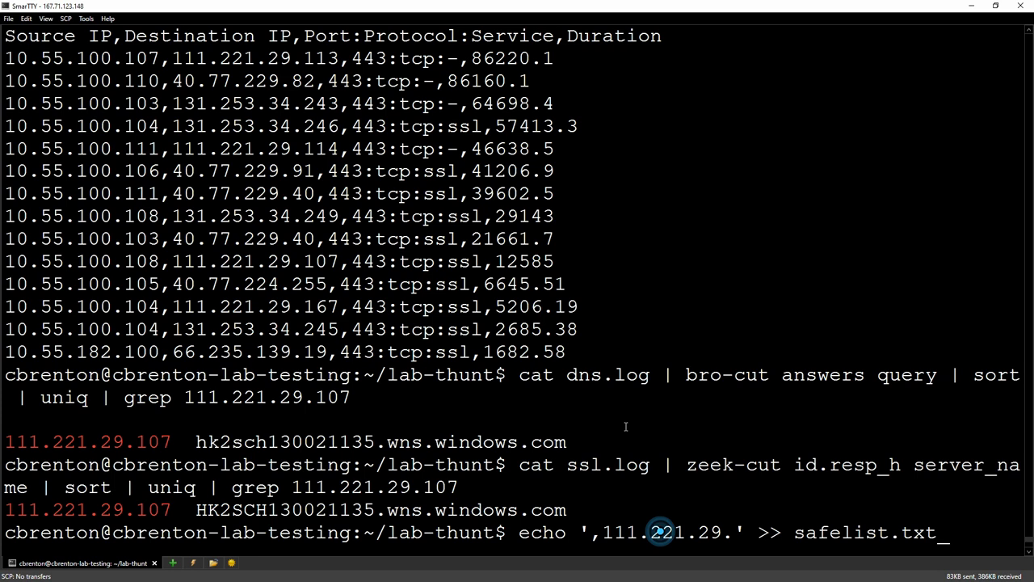
key(Return)
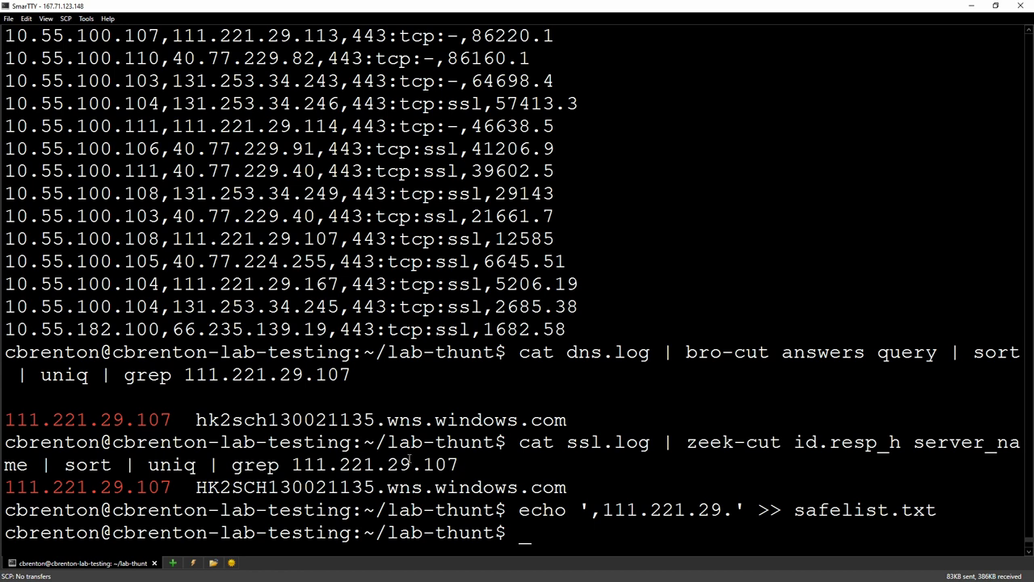
text(cat safelist.txt)
key(Return)
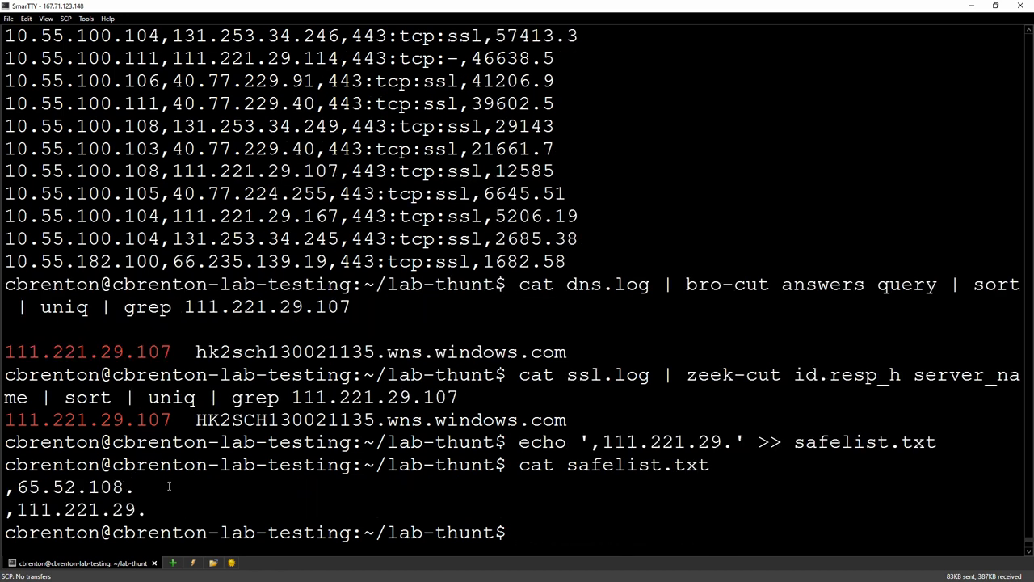
Rerun the head -15 filtered long-connections listing with the updated safelist.
click(552, 510)
key(Up)
key(Up)
key(Up)
key(Up)
key(Up)
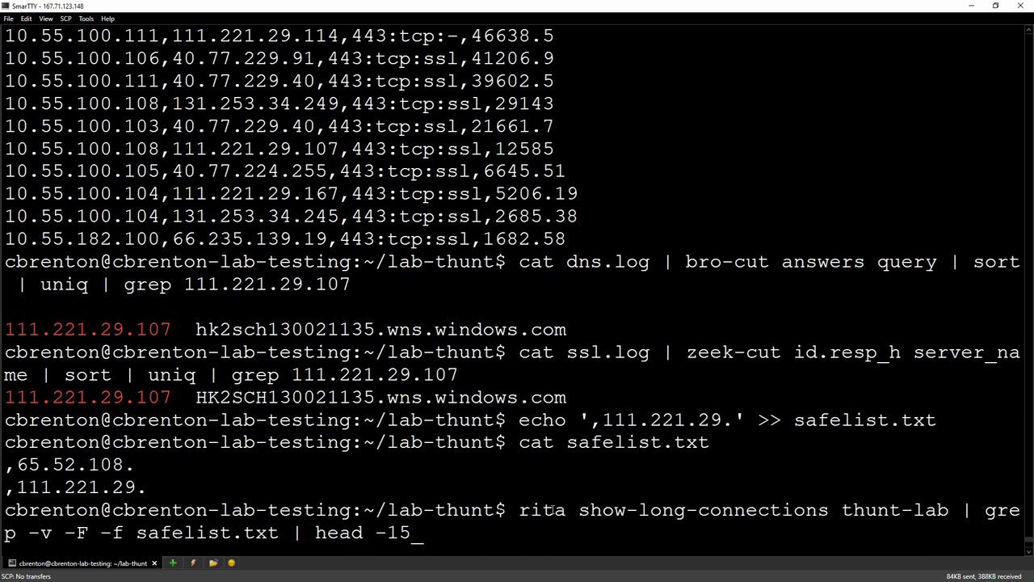
key(Return)
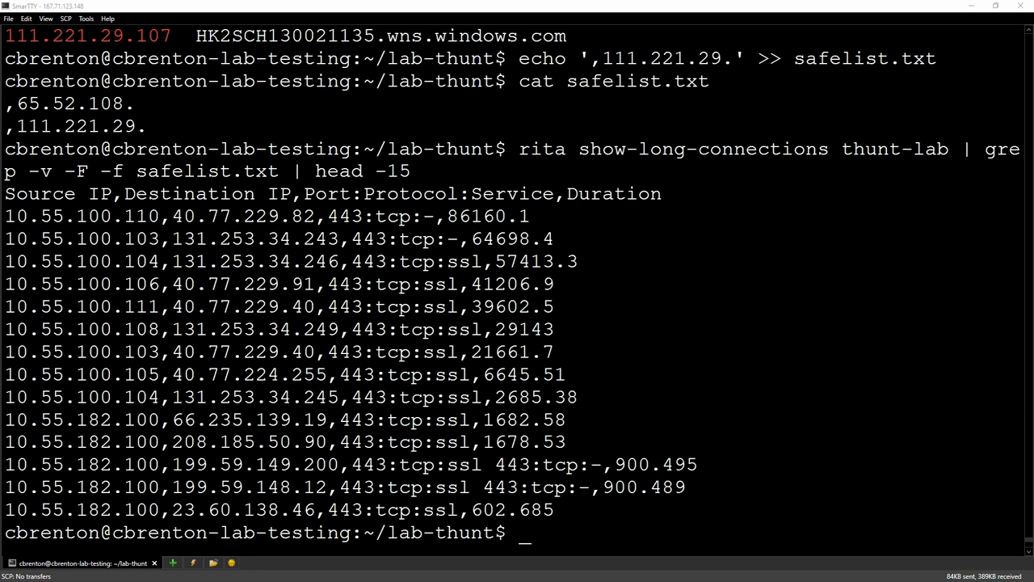
Highlight the 40.77.229.82, 40.77.229.91 and 40.77.229.40 destinations in the listing.
drag(172, 216, 317, 216)
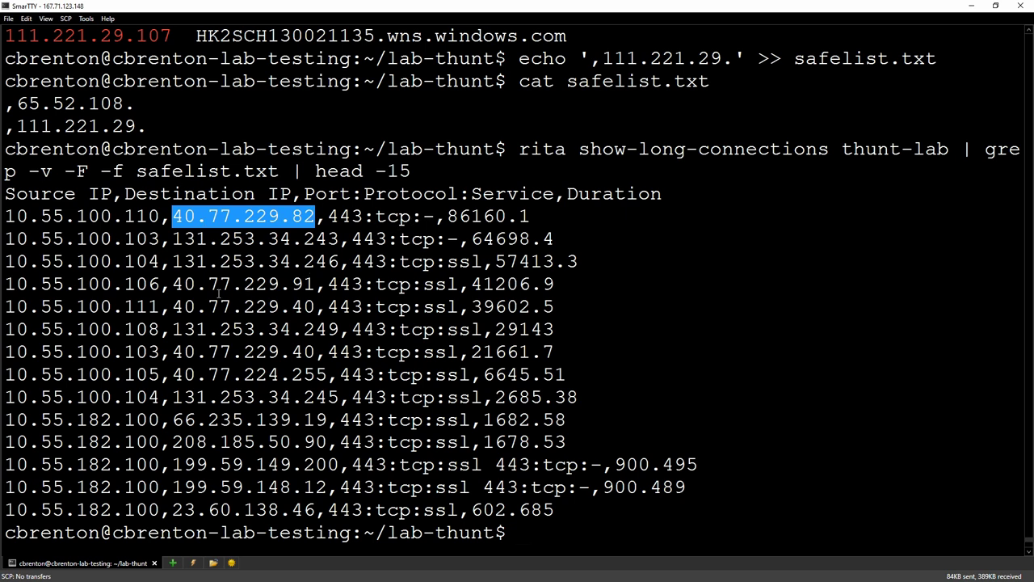
drag(173, 284, 319, 280)
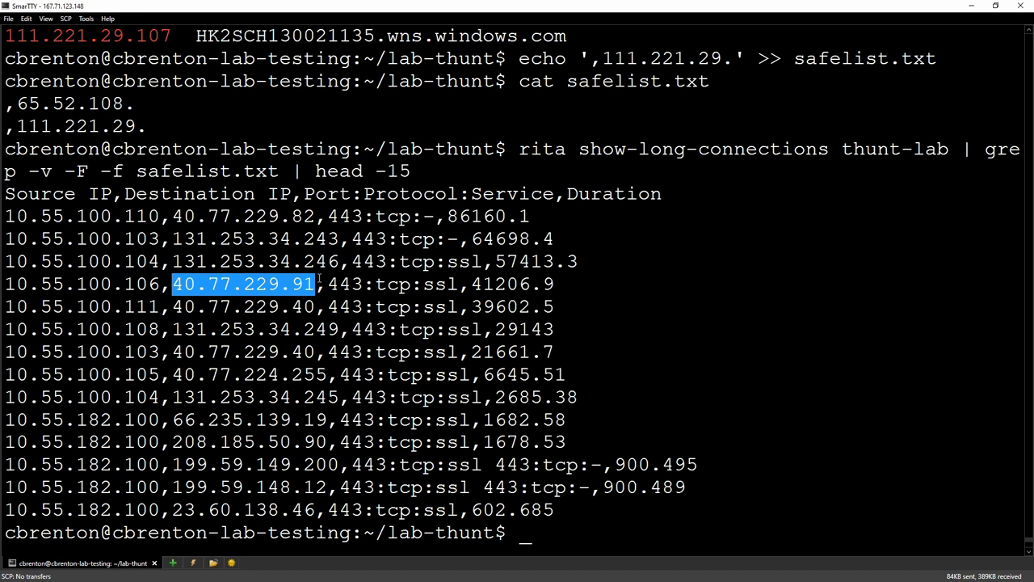
drag(175, 303, 316, 307)
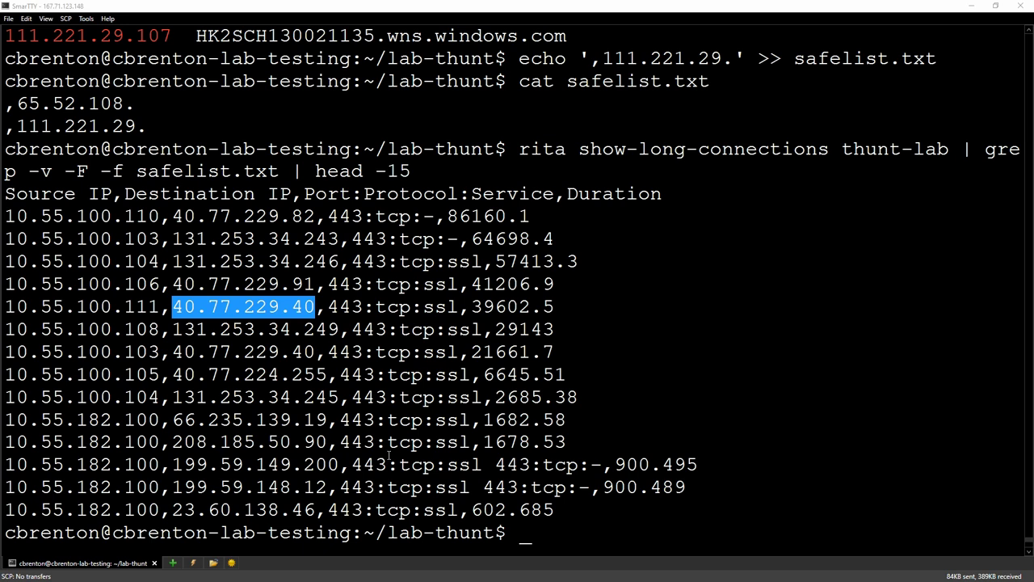
click(560, 507)
Run the dns.log lookup for 40.77.229.91, showing a wns.windows.com host name.
key(Return)
key(Return)
key(Return)
key(Return)
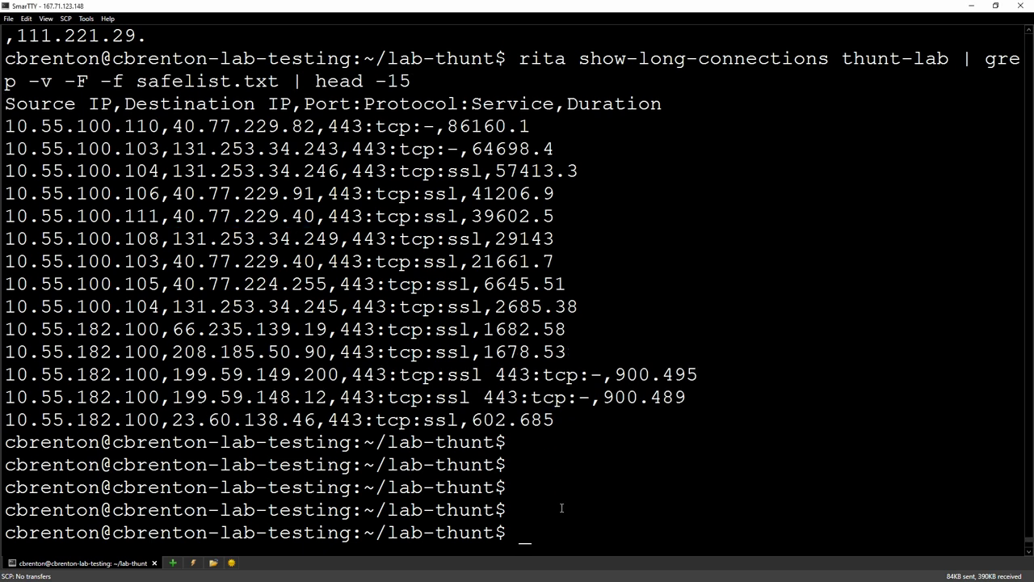
right_click(548, 502)
click(566, 521)
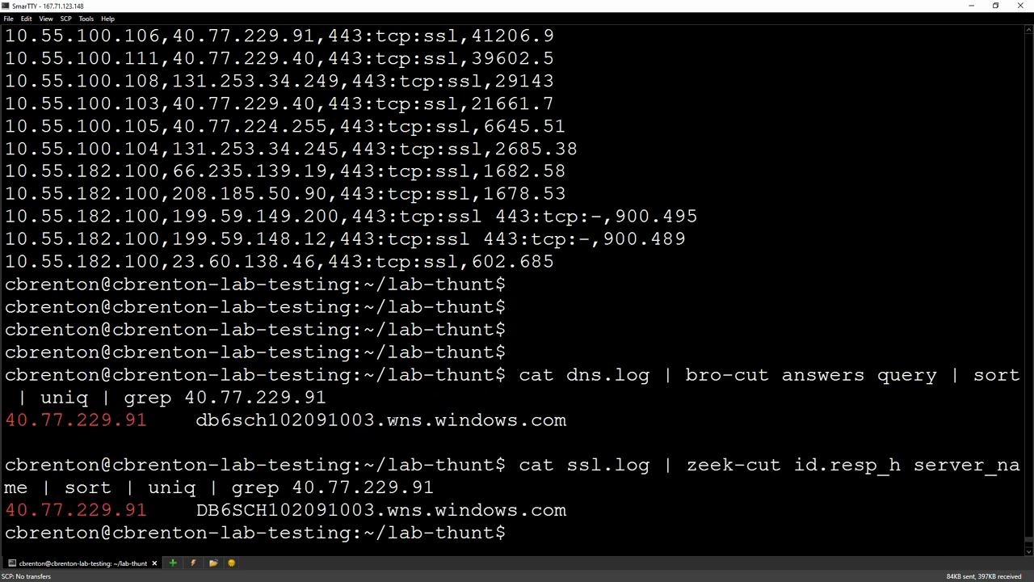
drag(397, 421, 530, 420)
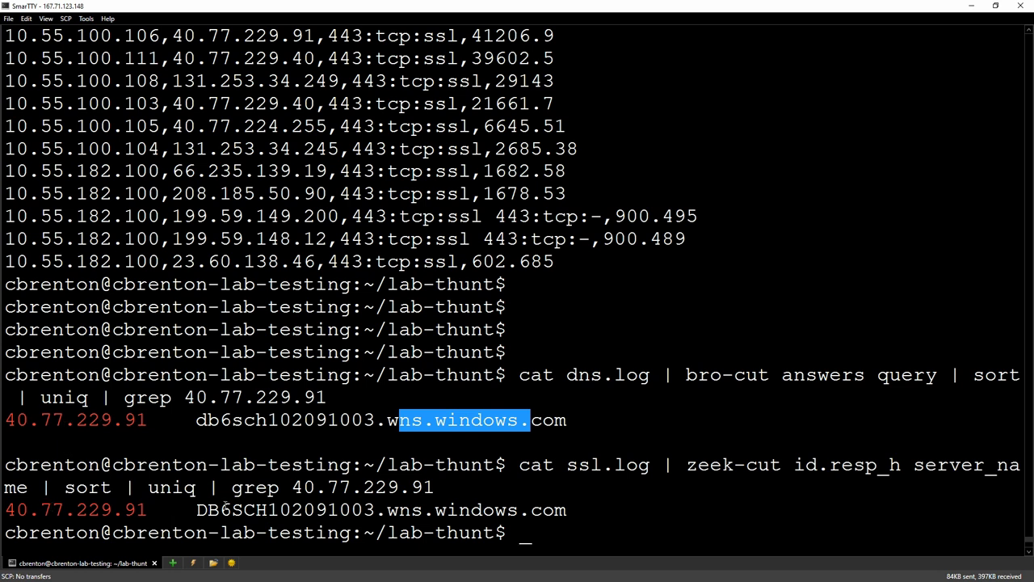
click(554, 543)
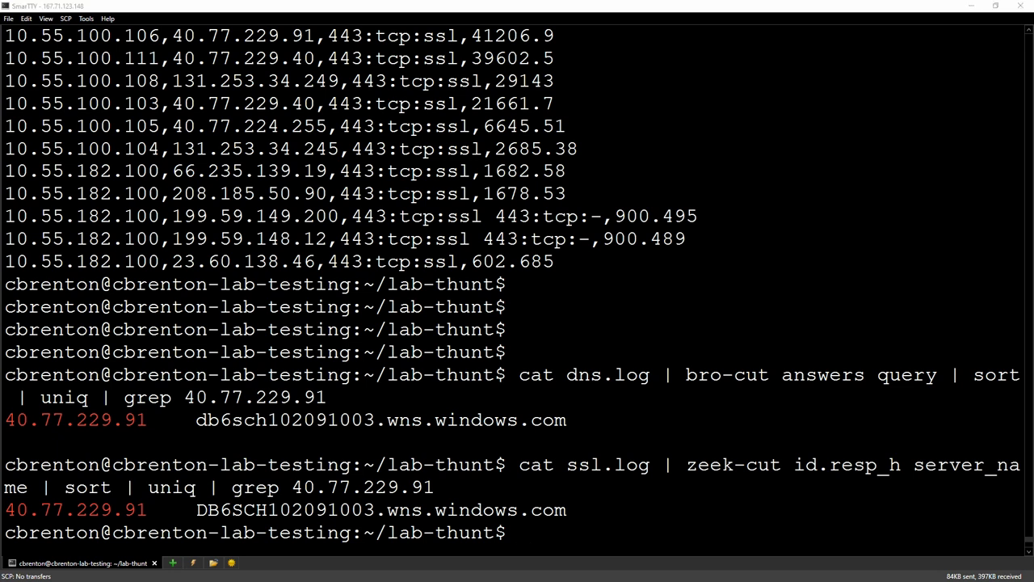
Append ',40.77.229.' to safelist.txt and rerun the filtered long-connections listing.
right_click(586, 521)
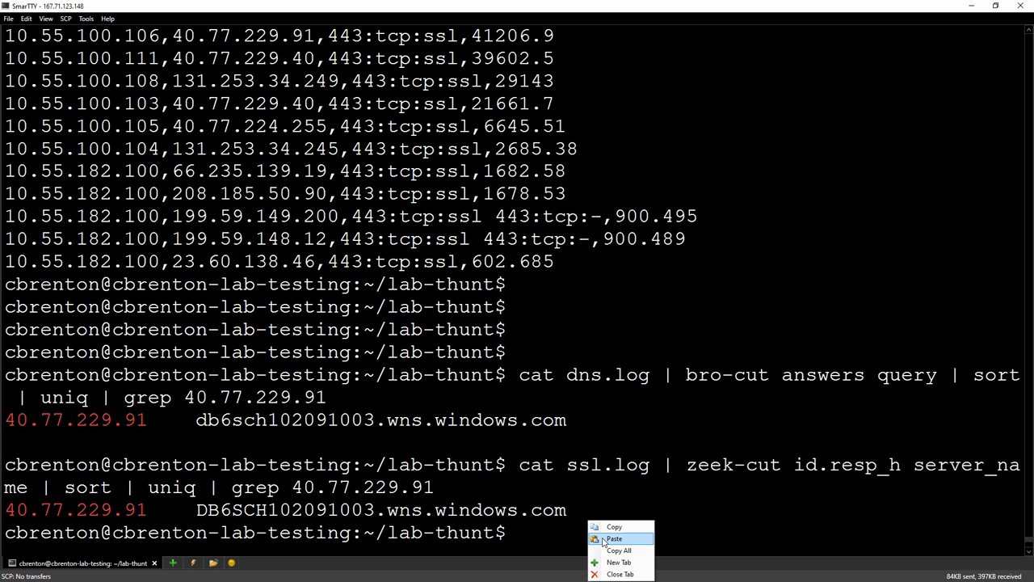
click(614, 549)
key(Return)
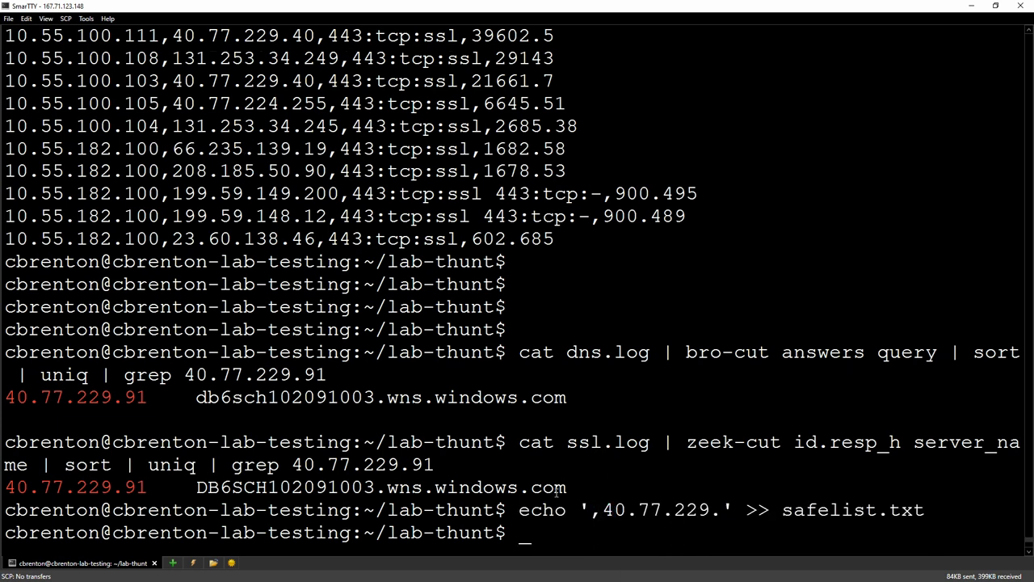
key(Up)
key(Up)
key(Up)
key(Up)
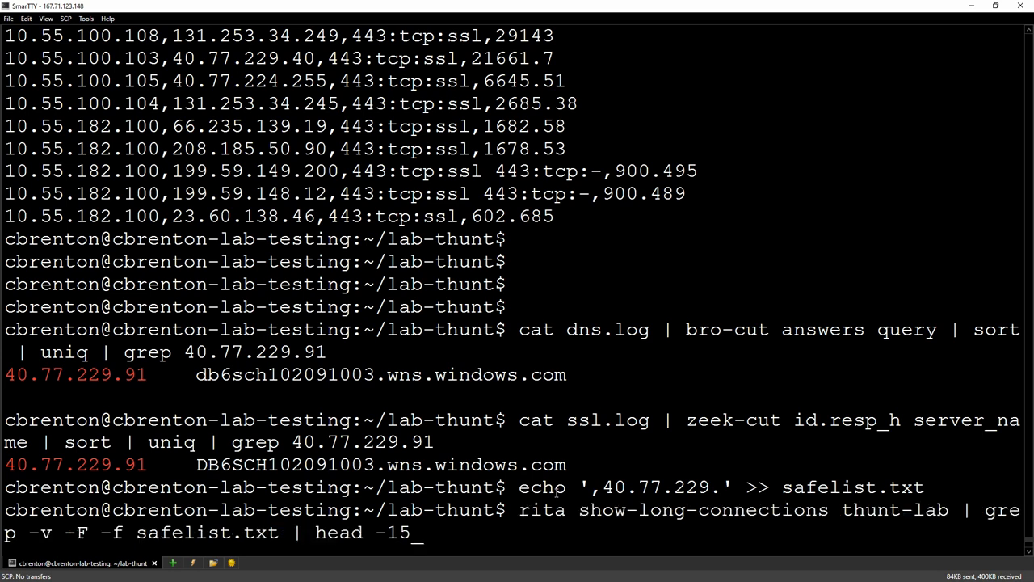
key(Return)
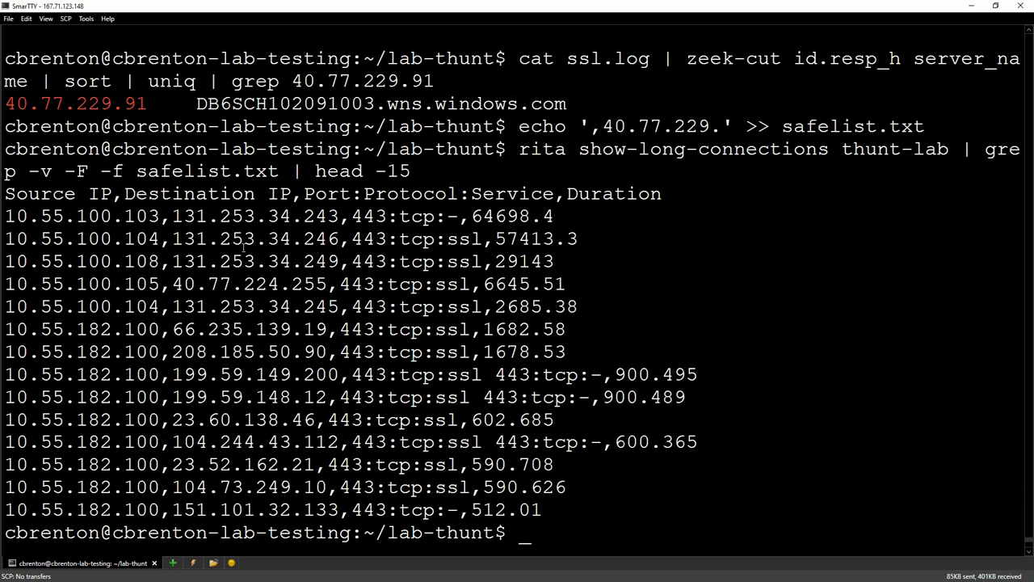
Highlight the new top destinations 131.253.34.243 and 131.253.34.246.
click(174, 216)
drag(175, 216, 336, 214)
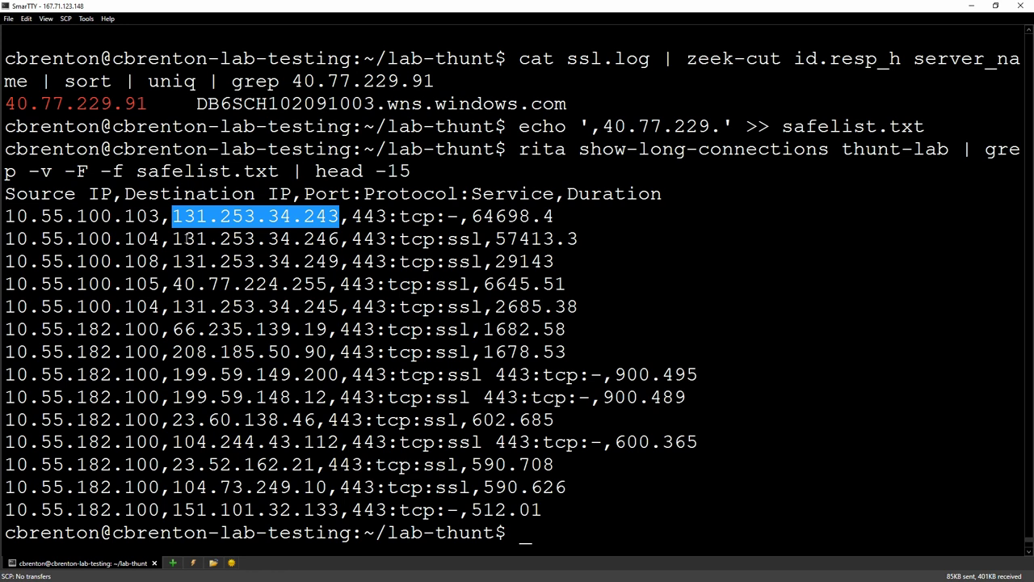
drag(174, 240, 339, 238)
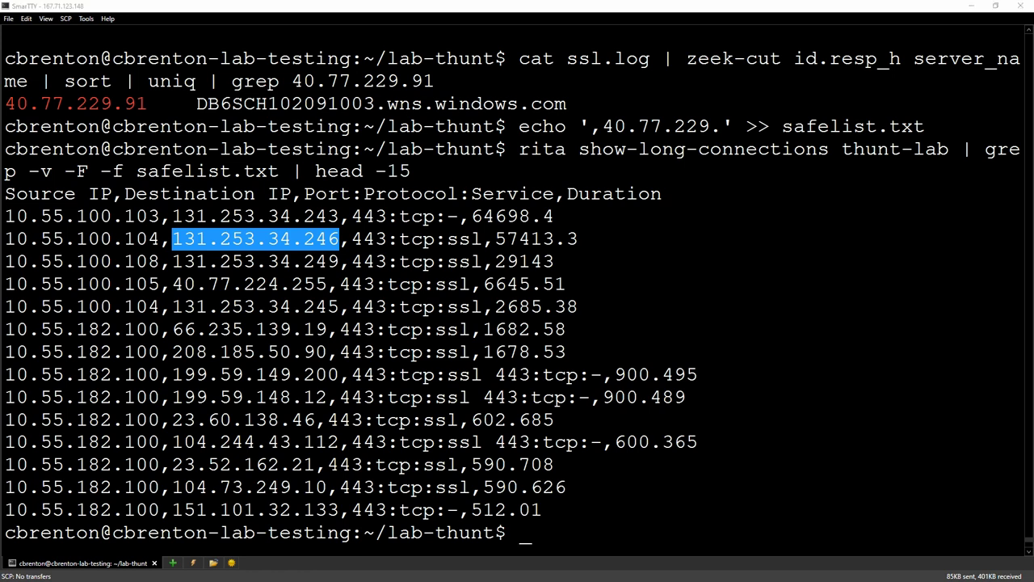
click(721, 501)
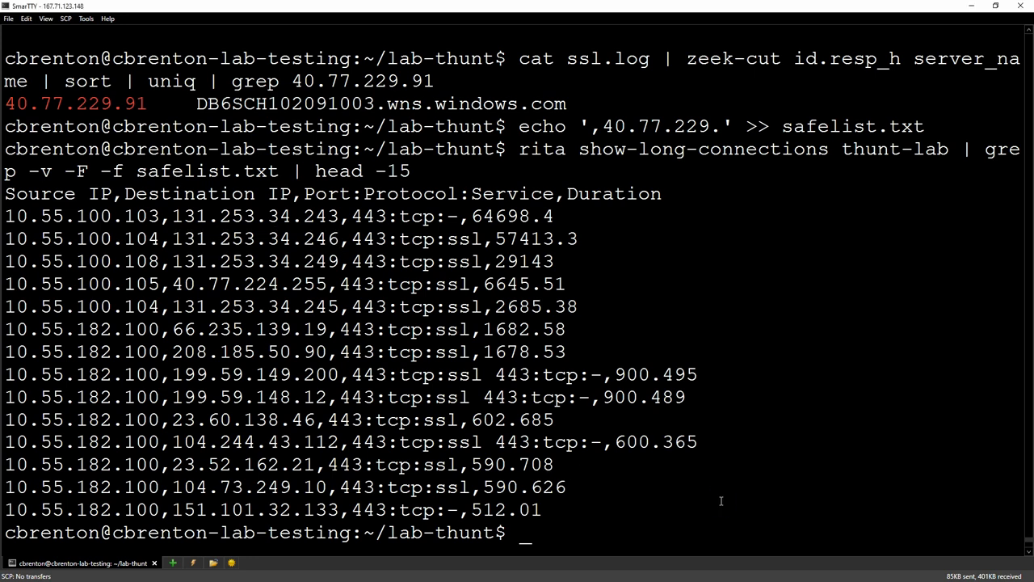
Run the dns.log and ssl.log lookups for 131.253.34.246.
key(Return)
key(Return)
key(Return)
key(Return)
right_click(649, 473)
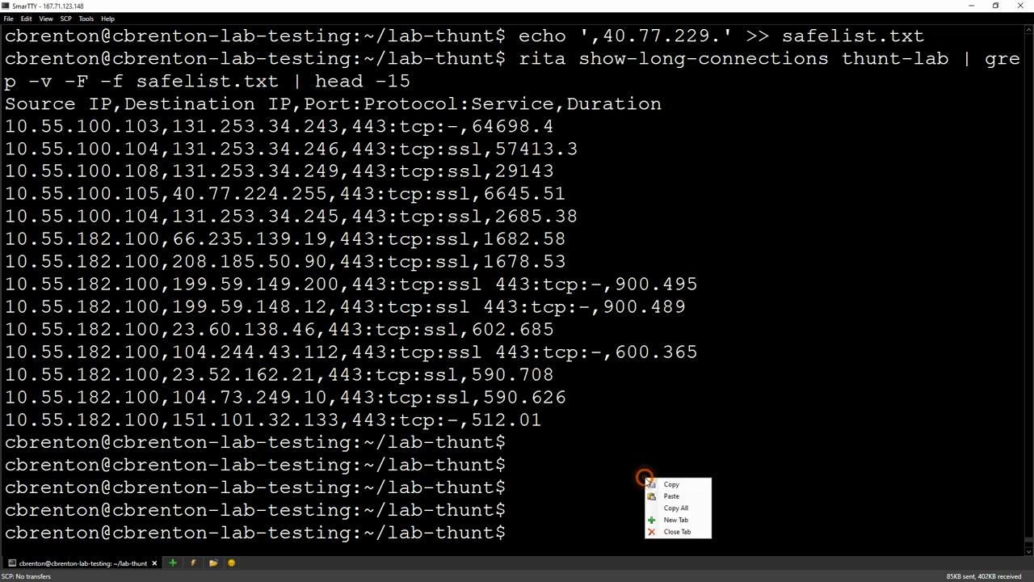
click(668, 494)
key(Return)
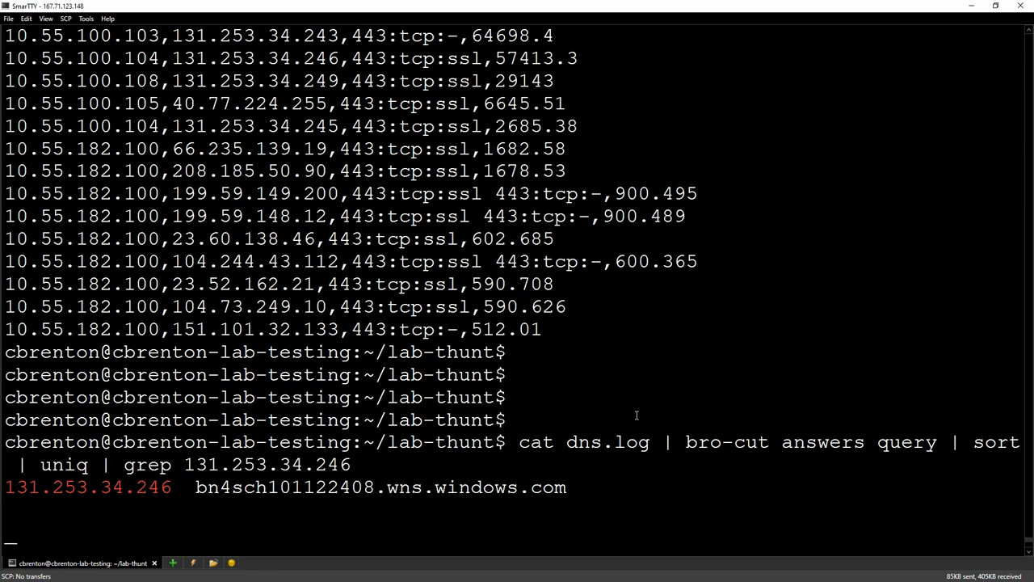
text(cat ssl.log | zeek-cut id.resp_h server_name | sort | uniq | grep 131.253.34.246)
key(Return)
key(Return)
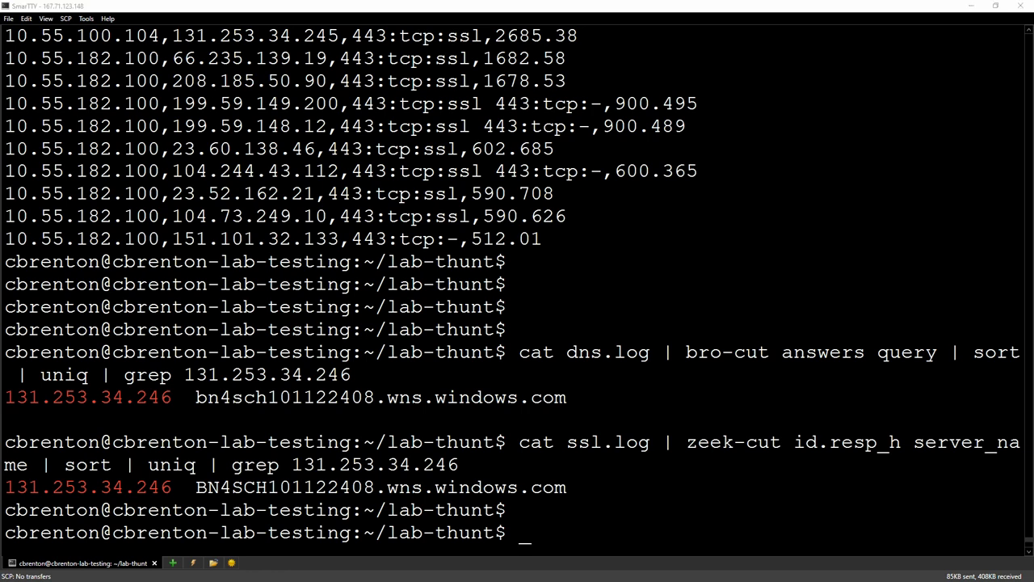
Append ',131.253.34.' to safelist.txt, rerun the filtered listing, and highlight its top row.
right_click(536, 499)
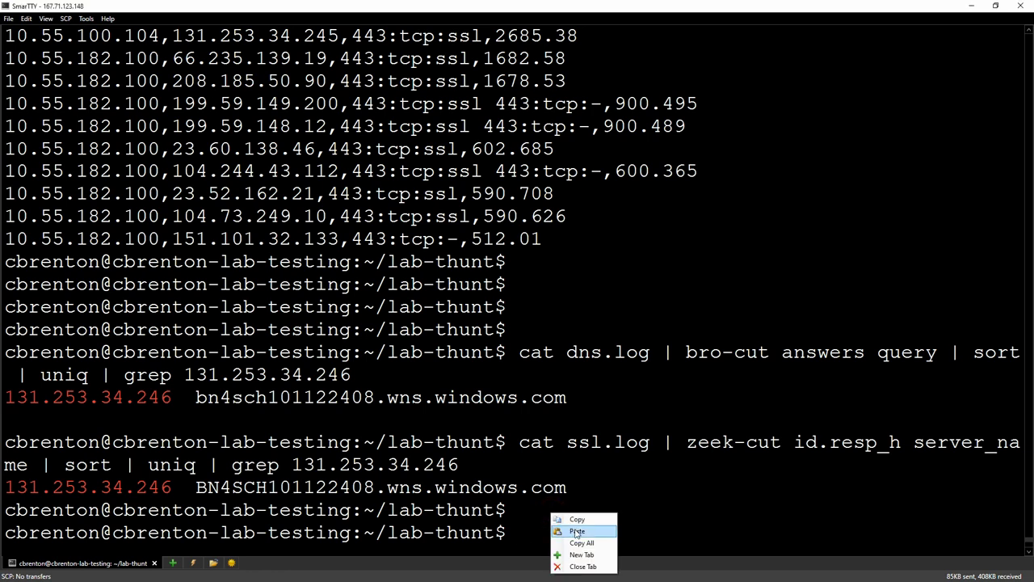
click(566, 524)
key(Return)
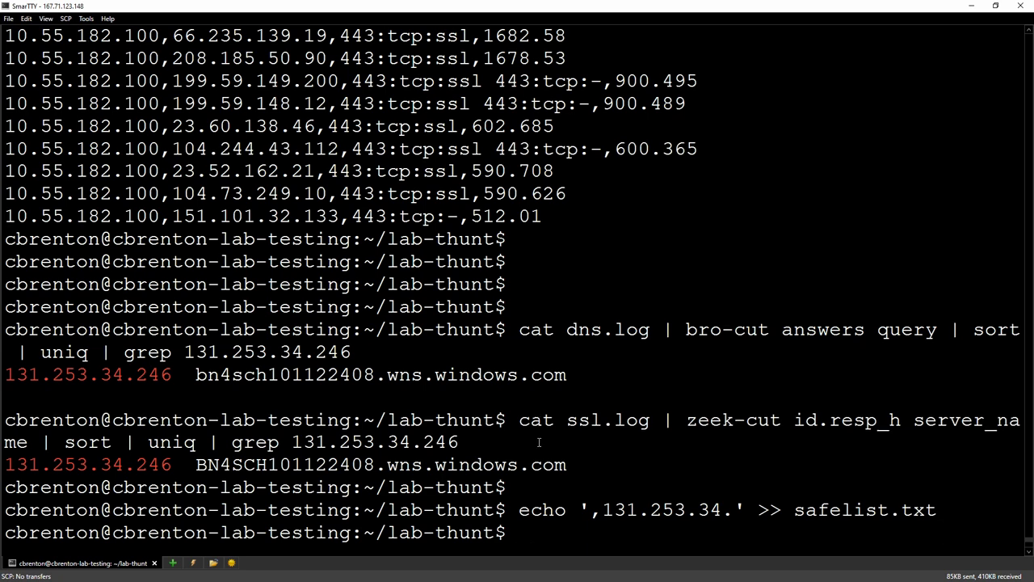
key(Up)
key(Up)
key(Up)
key(Up)
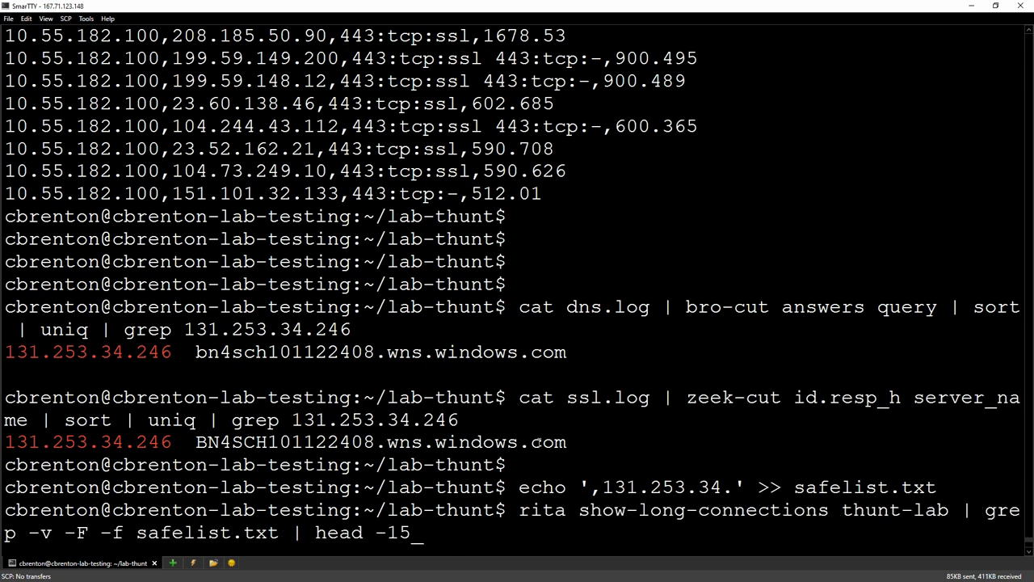
key(Return)
drag(6, 216, 471, 217)
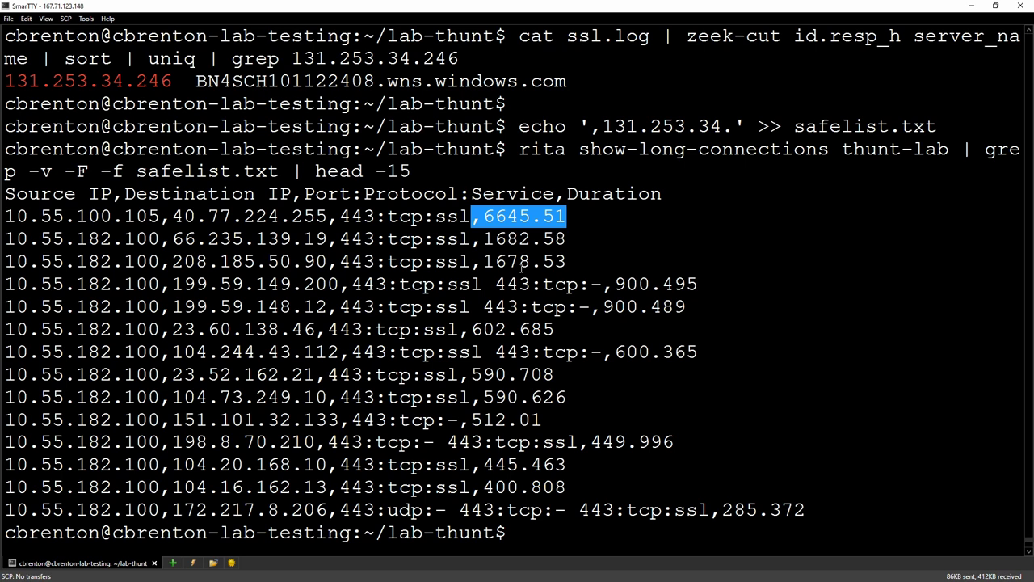
click(635, 412)
Print safelist.txt with its four prefixes, then highlight the 6645.51-second top connection.
text(cat)
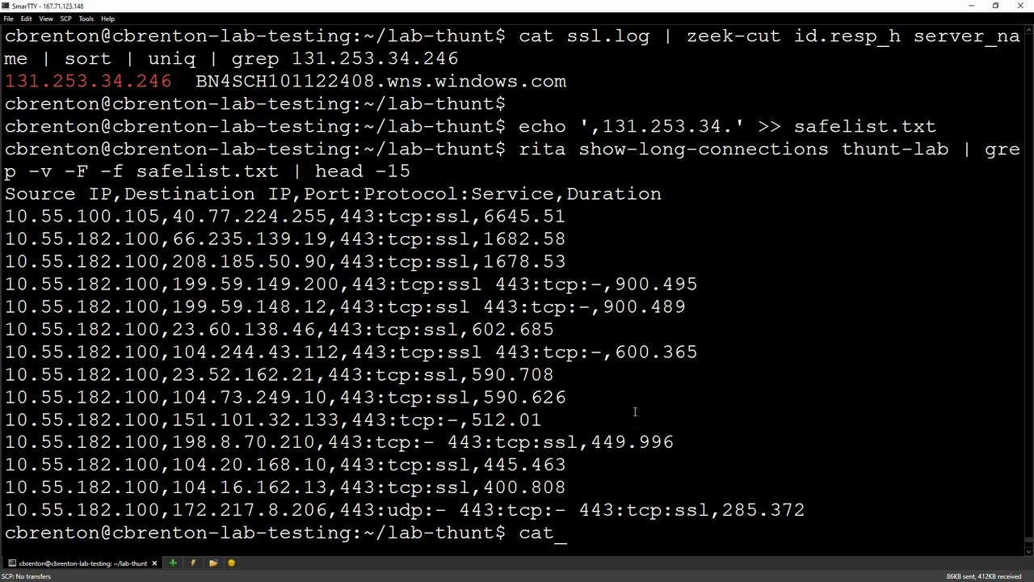
text( safe)
key(Tab)
key(Return)
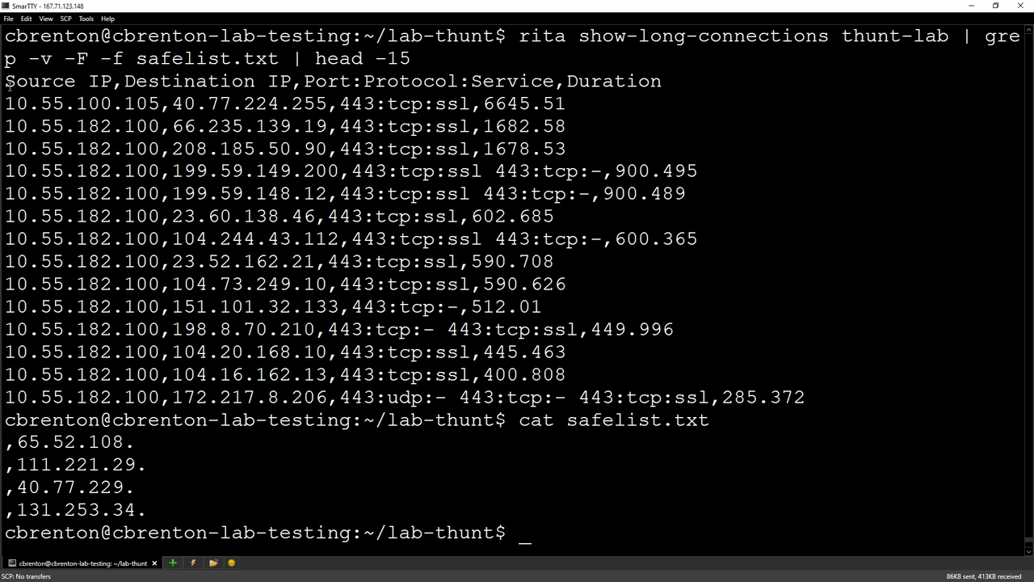
drag(6, 104, 584, 104)
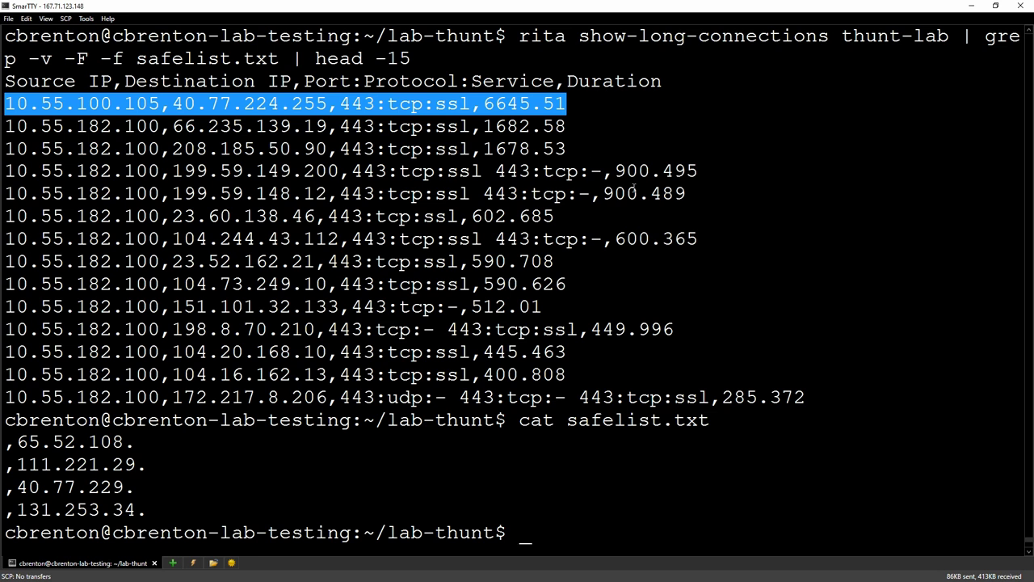